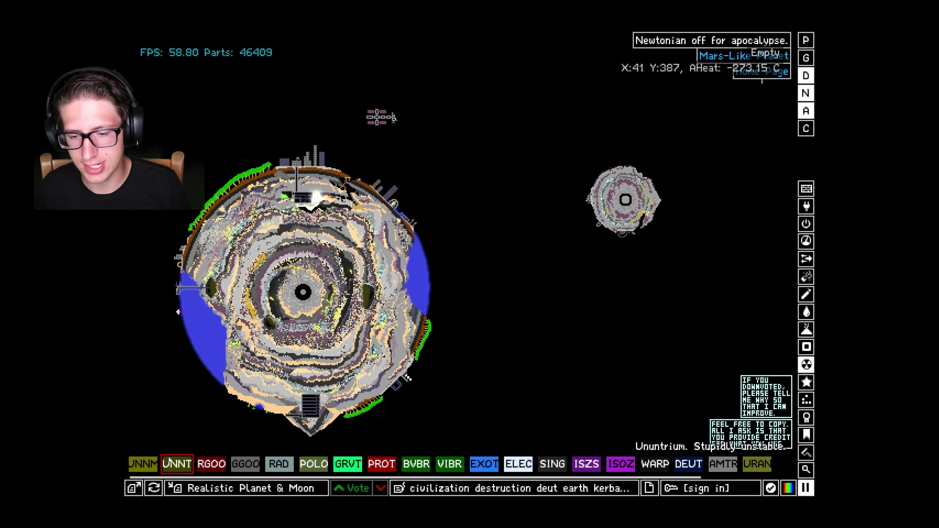
pyautogui.scroll(-1, 293, 464)
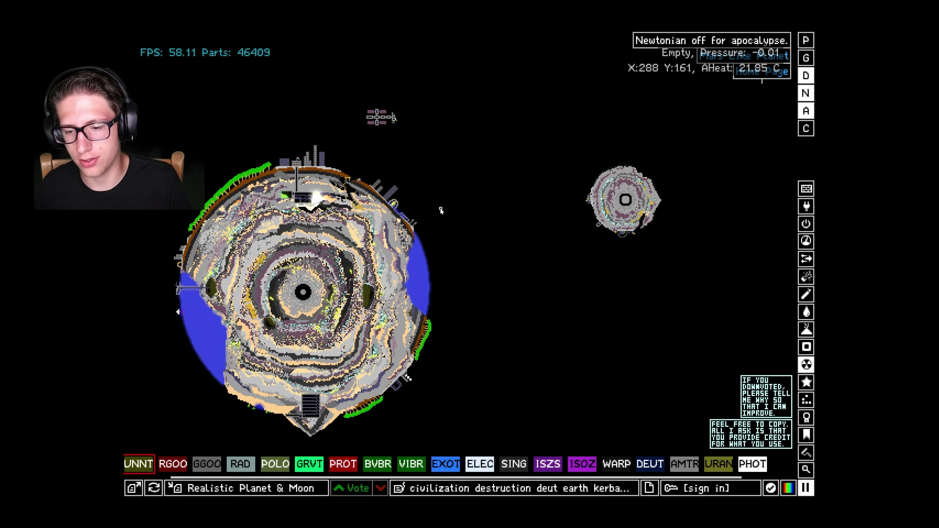
pyautogui.scroll(-1, 455, 206)
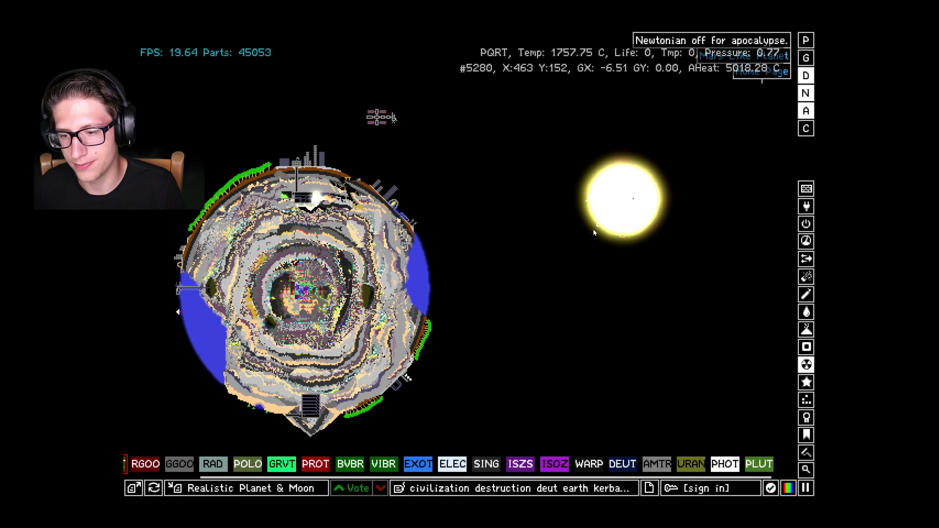
# Drop a blob of particles into empty space, then bring up the zoom magnifier
pyautogui.moveTo(625, 315); pyautogui.dragTo(620, 312)
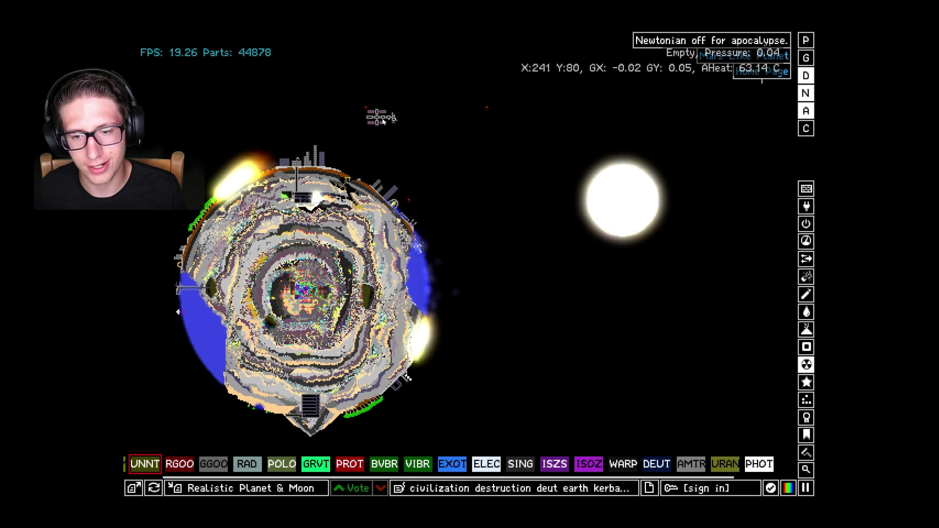
pyautogui.press('z')
# Lock the zoom magnifier onto the small orbiting satellite
pyautogui.click(378, 110)
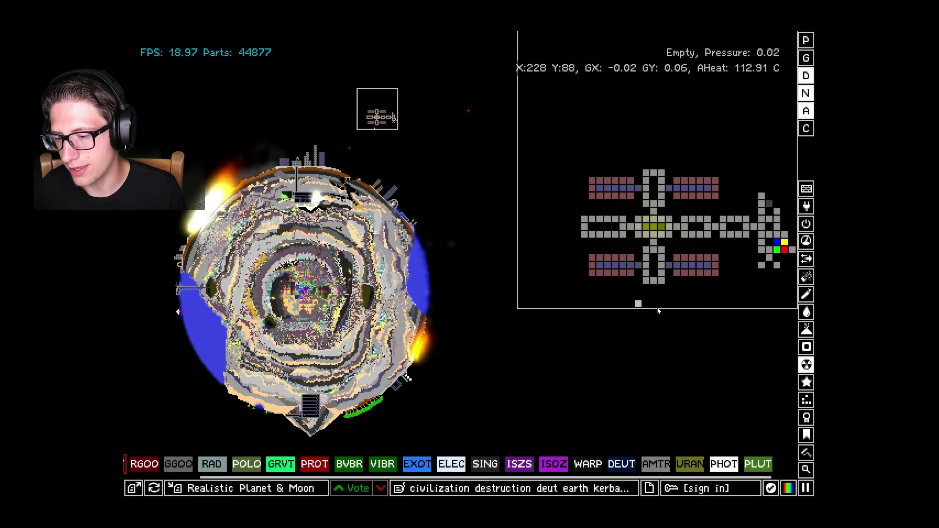
pyautogui.moveTo(805, 311)
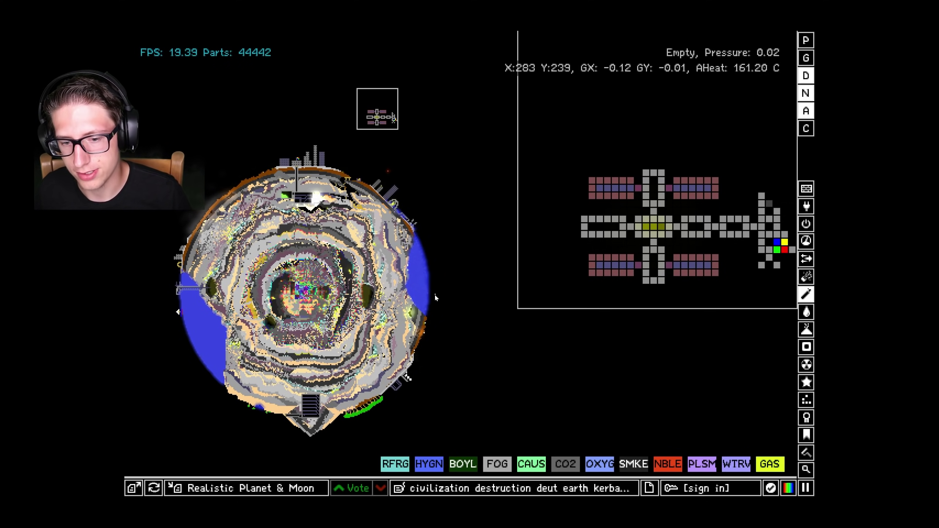
pyautogui.press('z')
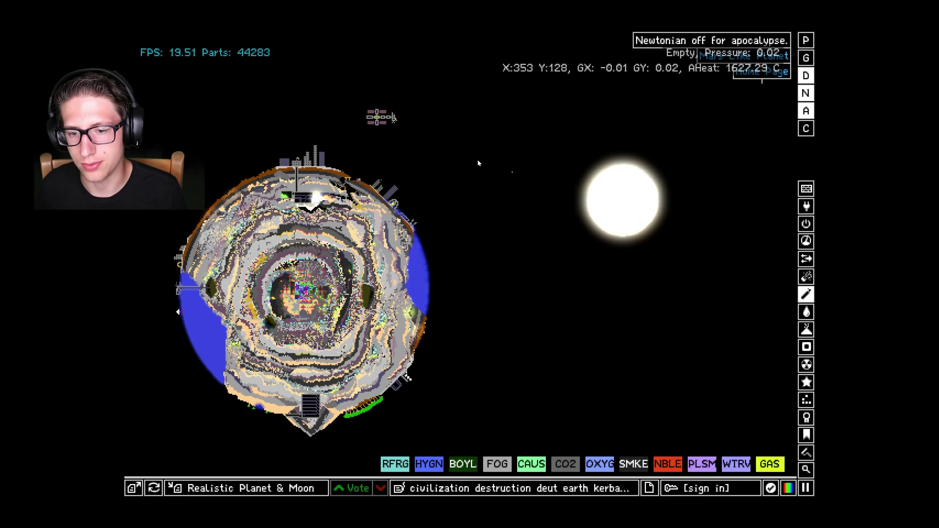
pyautogui.press('z')
pyautogui.click(385, 118)
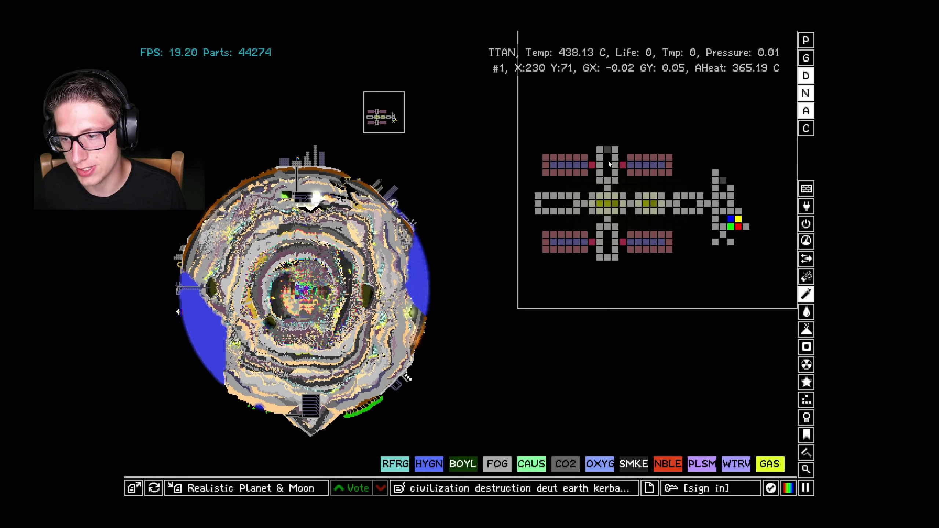
# Heat the satellite's vertical column, left arm and lower column, then close the zoom
pyautogui.moveTo(608, 154); pyautogui.dragTo(613, 182)
pyautogui.moveTo(547, 208)
pyautogui.mouseDown()
pyautogui.moveTo(572, 204)
pyautogui.moveTo(609, 252)
pyautogui.mouseUp()
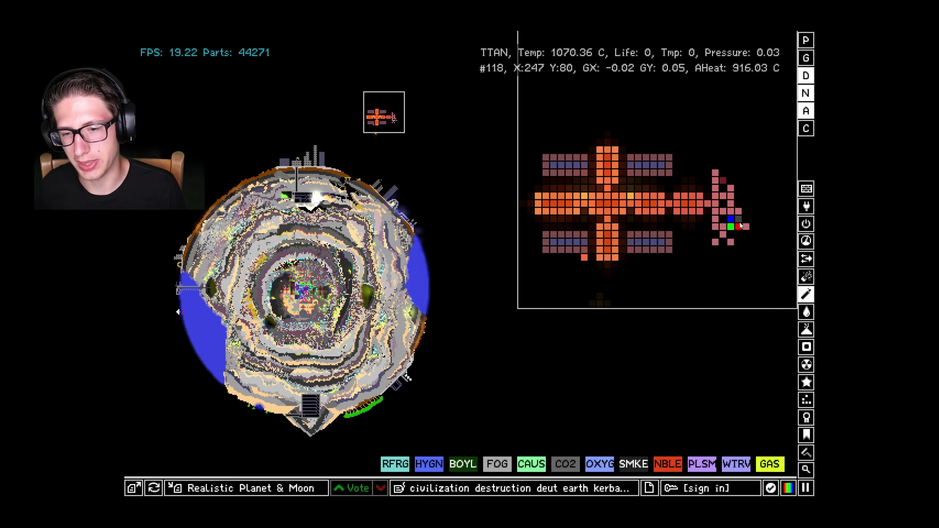
pyautogui.press('z')
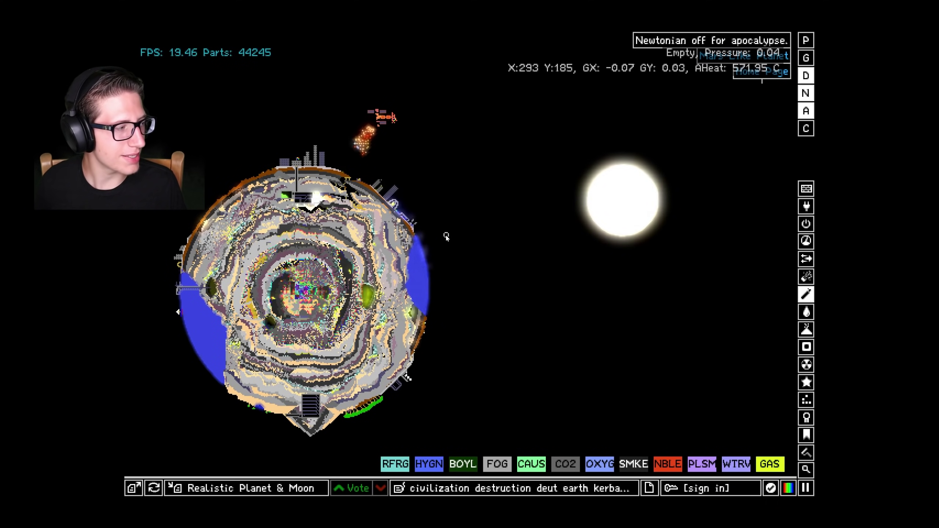
# Drag a streak of the selected element beside the planet and let the blast spread
pyautogui.moveTo(446, 237); pyautogui.dragTo(452, 265)
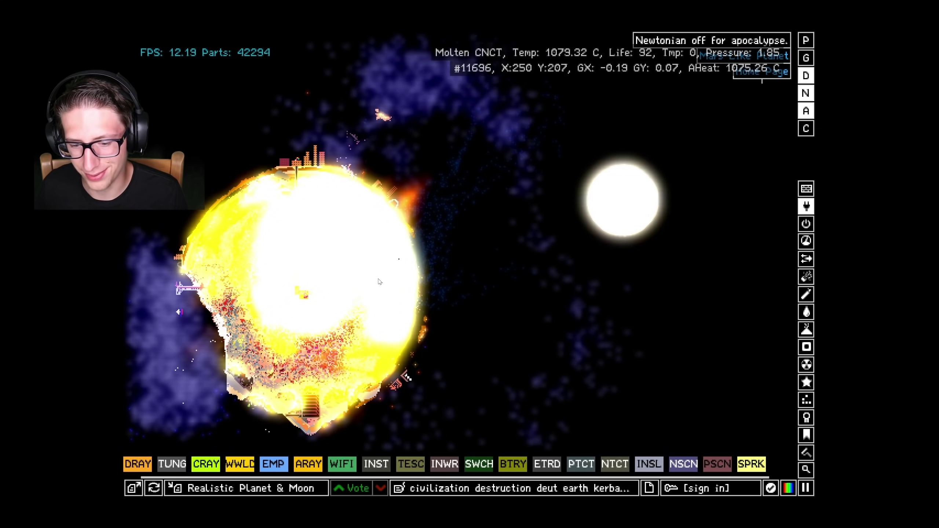
# Page through the online saves to The Glass Shard and load it
pyautogui.click(133, 488)
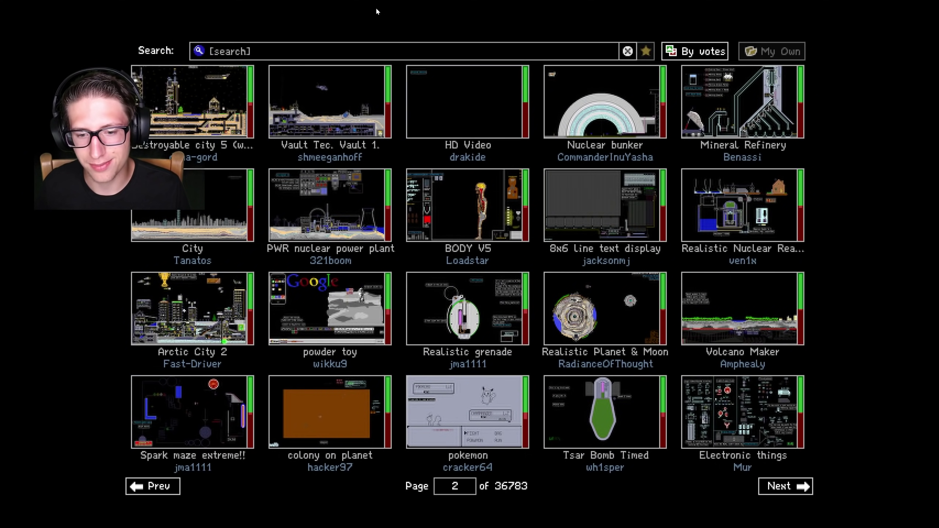
pyautogui.click(788, 488)
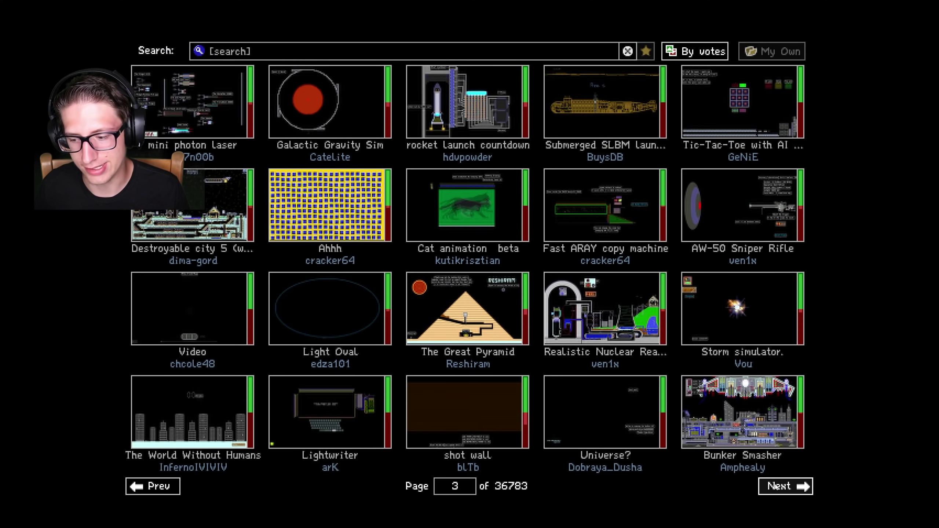
pyautogui.click(785, 486)
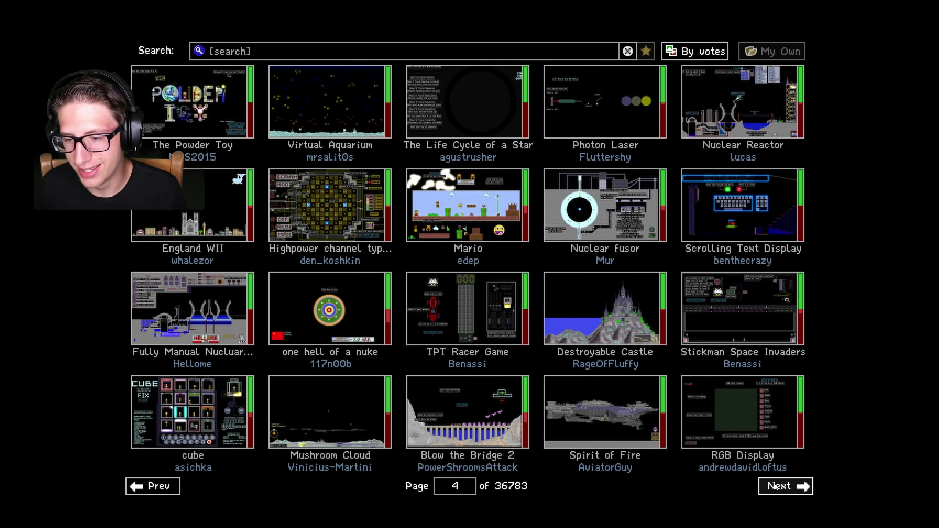
pyautogui.click(779, 486)
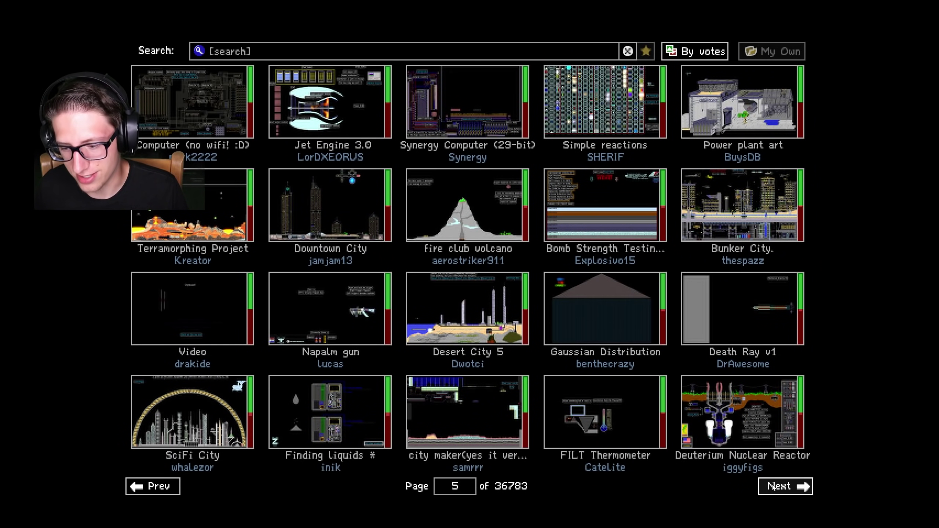
pyautogui.click(780, 489)
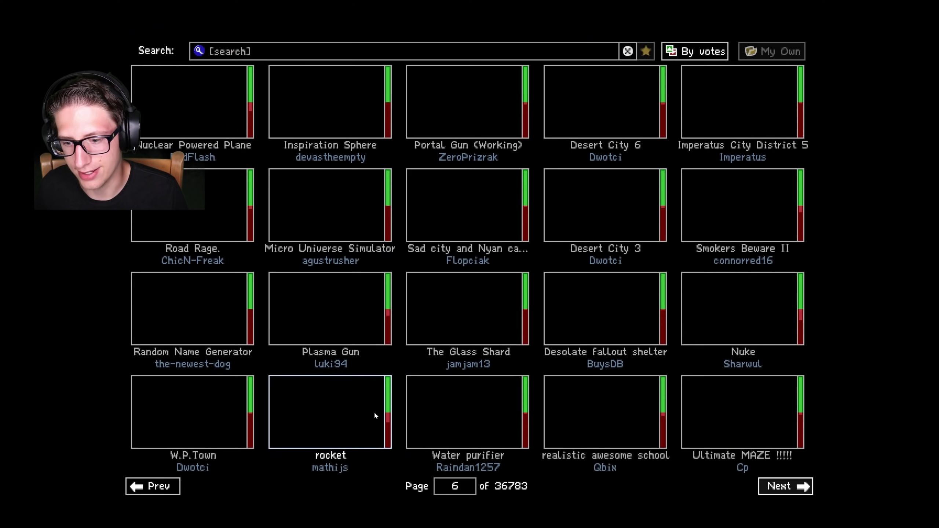
pyautogui.click(490, 314)
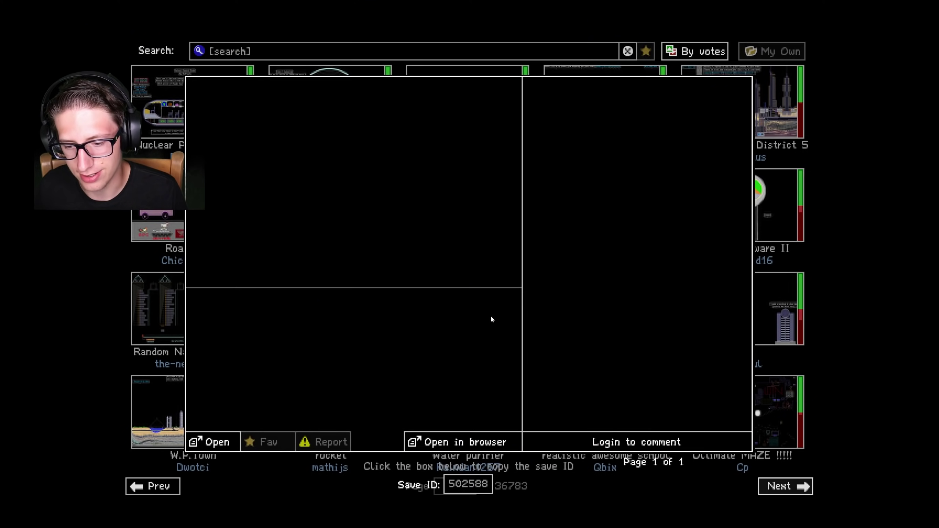
pyautogui.click(186, 459)
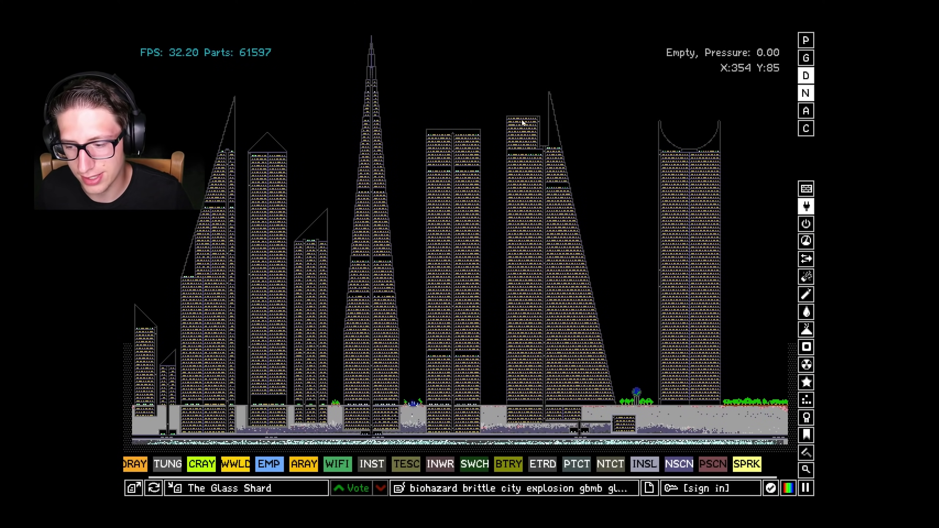
# Place an explosive on the central tower's roof and watch the fire inside through the magnifier
pyautogui.press('z')
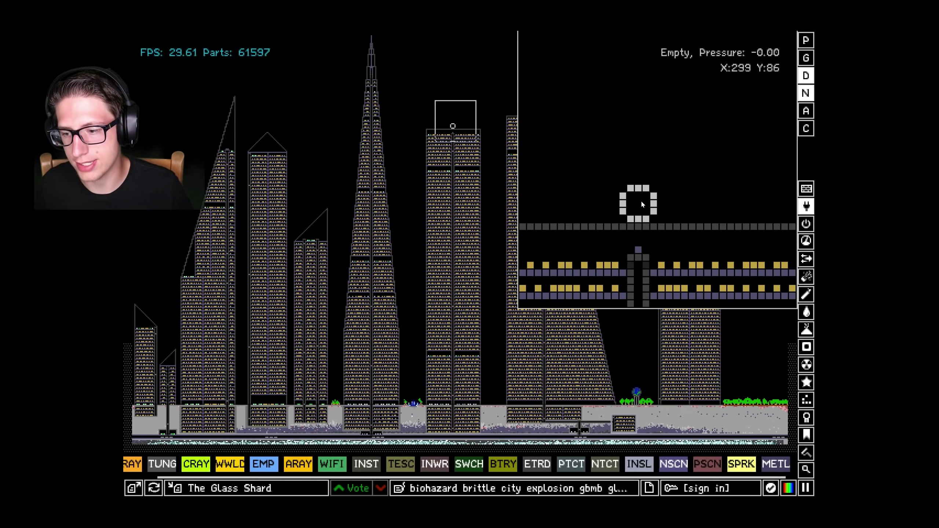
pyautogui.click(641, 201)
pyautogui.press('z')
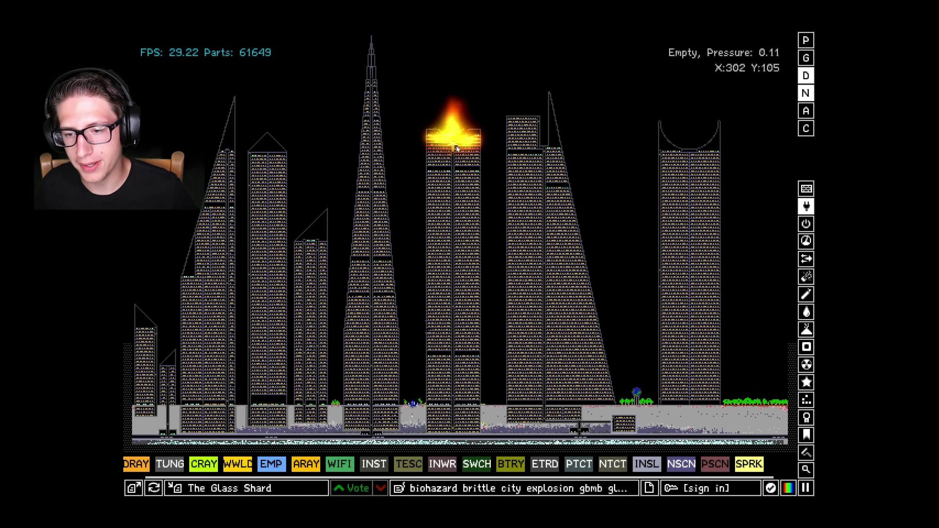
pyautogui.press('z')
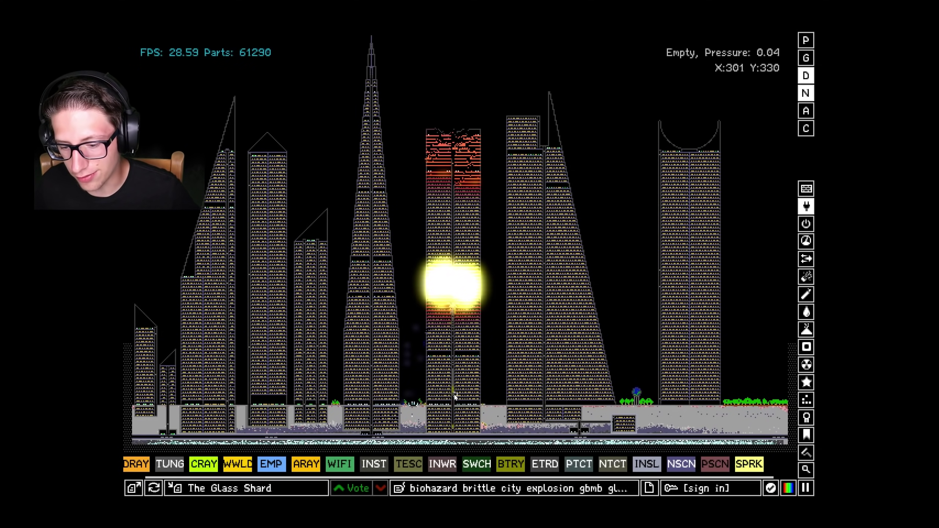
pyautogui.press('z')
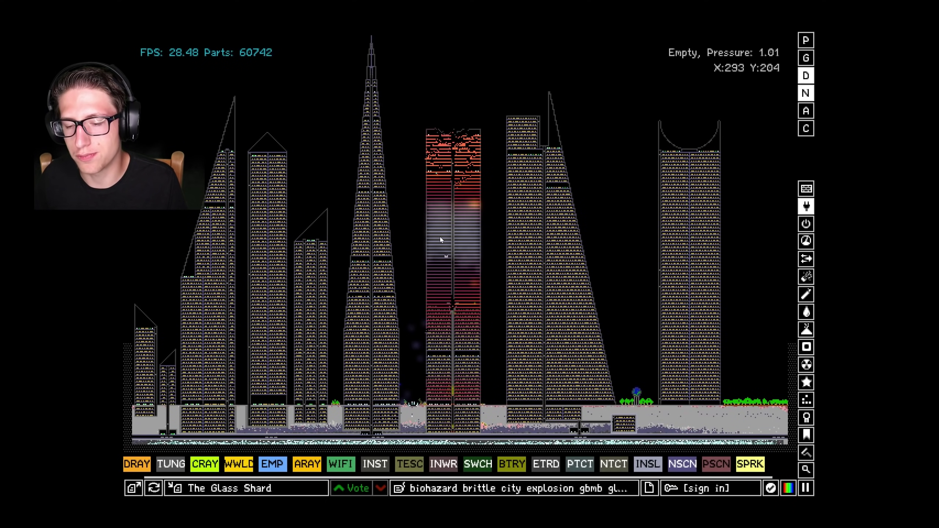
pyautogui.scroll(2, 448, 122)
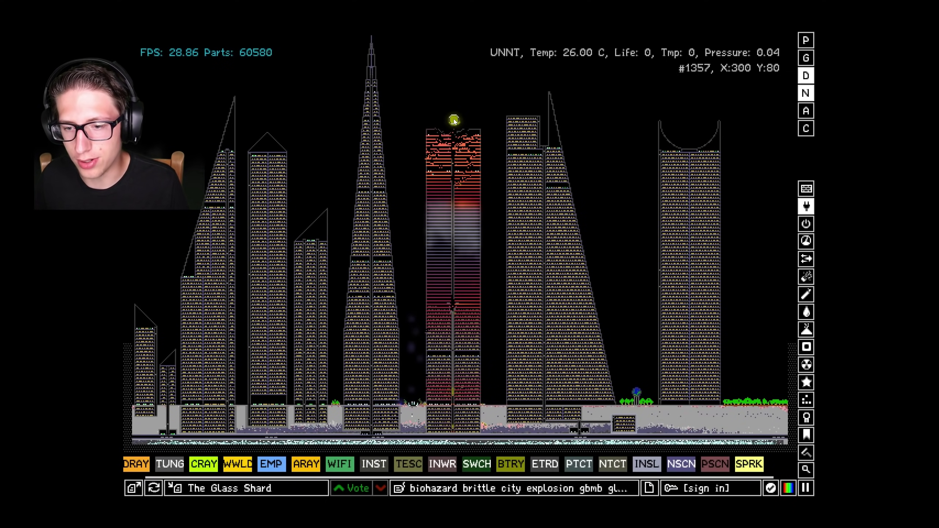
# Set off UNNT on the burnt tower's top, then reload the save to restore the city
pyautogui.click(453, 119)
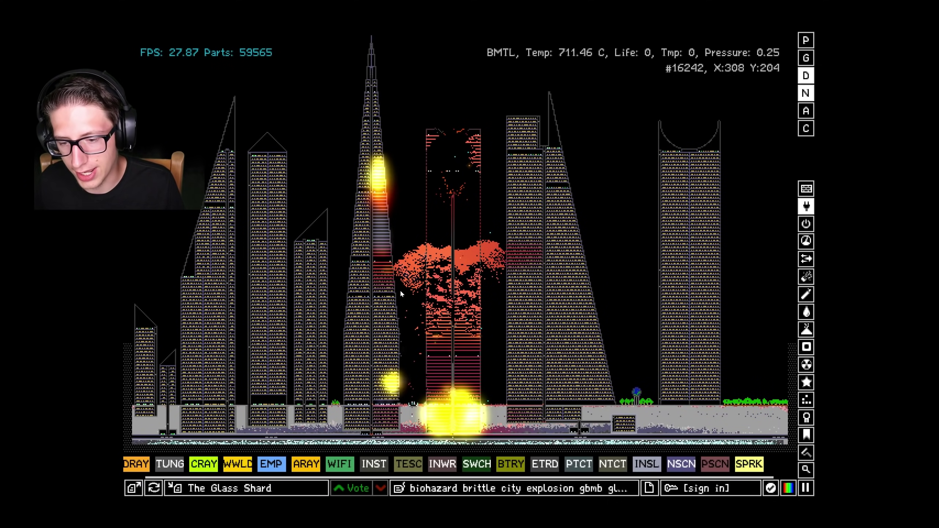
pyautogui.click(154, 488)
pyautogui.moveTo(806, 277)
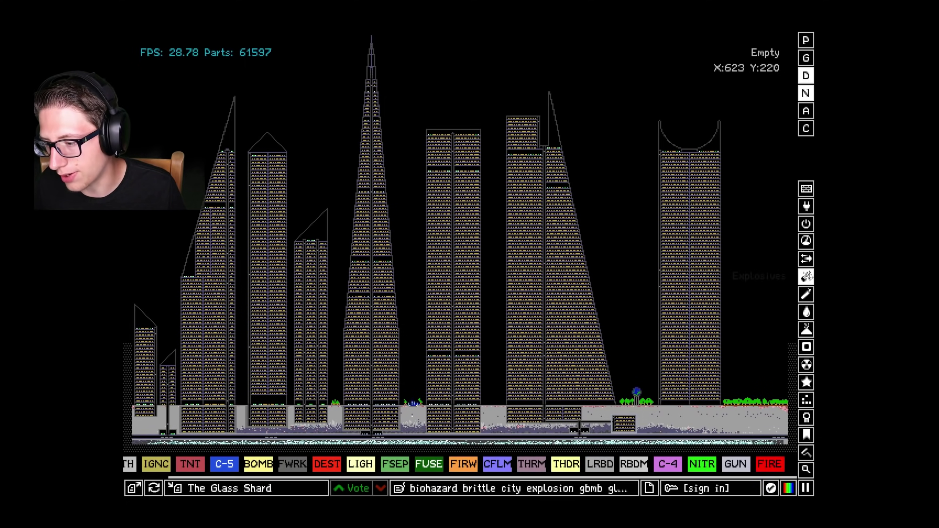
pyautogui.click(542, 464)
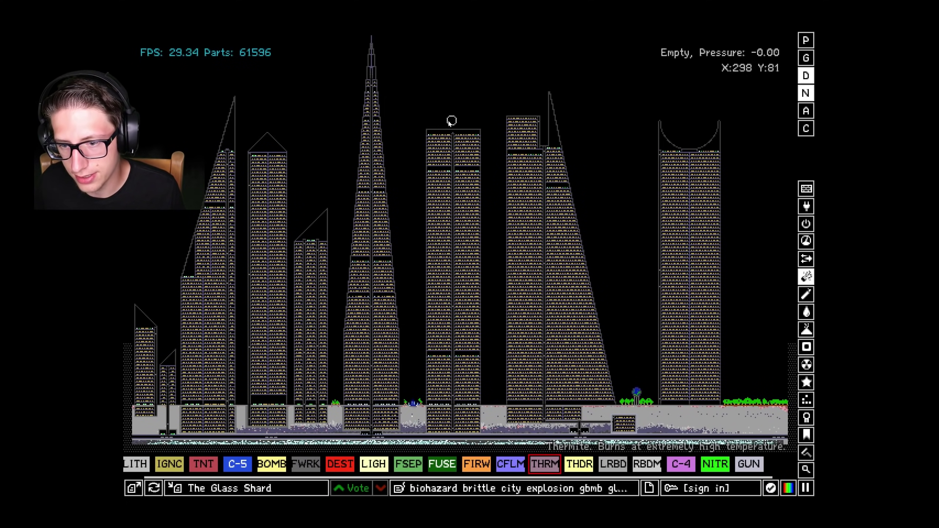
pyautogui.click(453, 121)
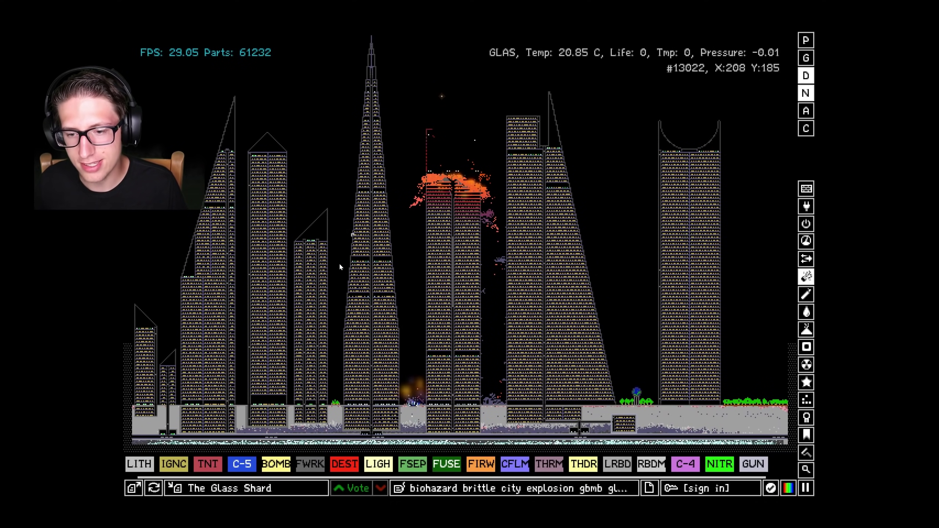
pyautogui.click(153, 488)
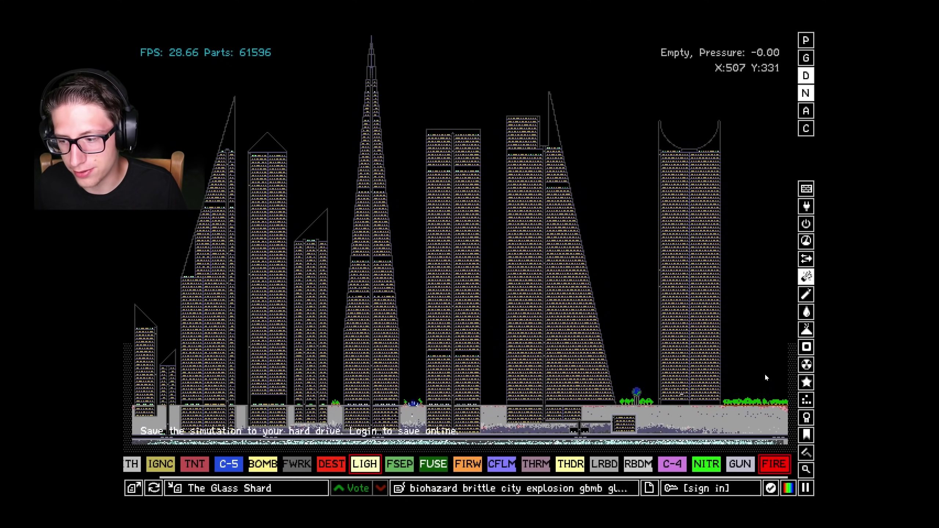
# Drop radioactive UNNT on the central flat-roof tower, reset with F5, then trail UNNT toward the centre
pyautogui.click(806, 365)
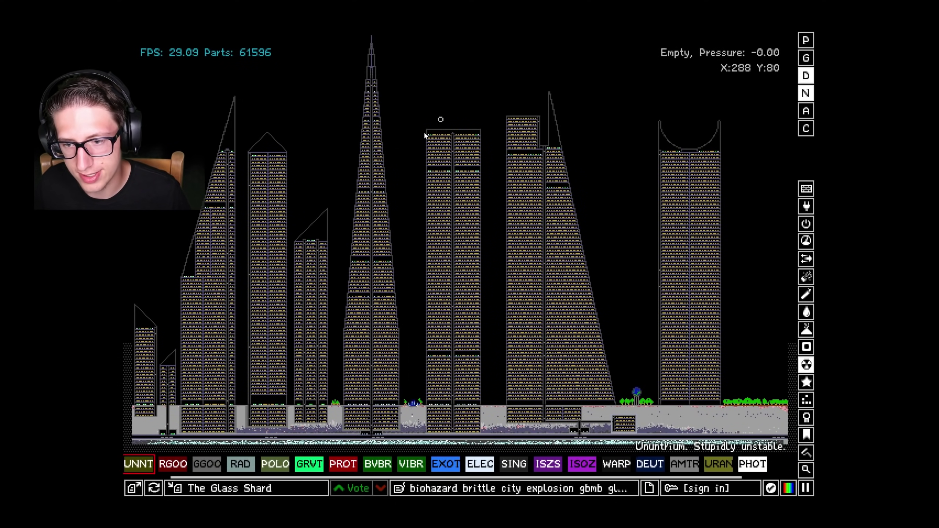
pyautogui.click(452, 121)
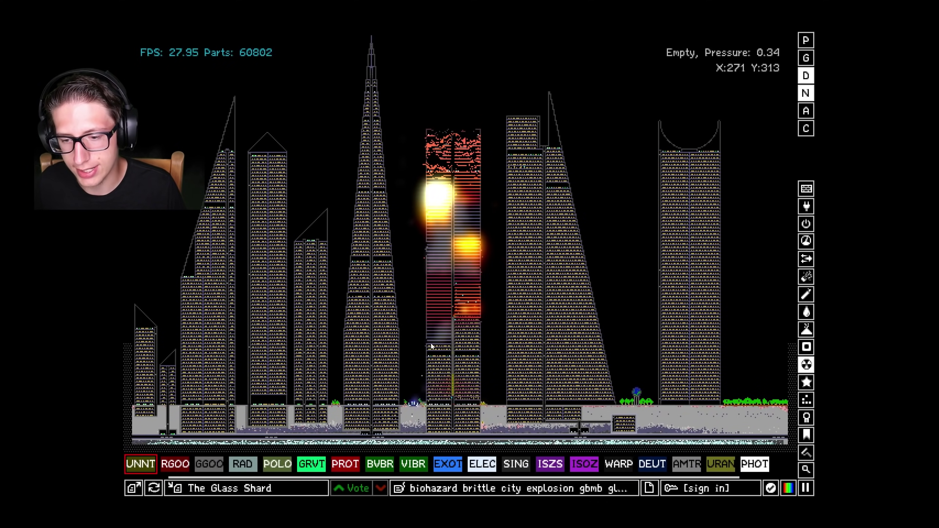
pyautogui.press('F5')
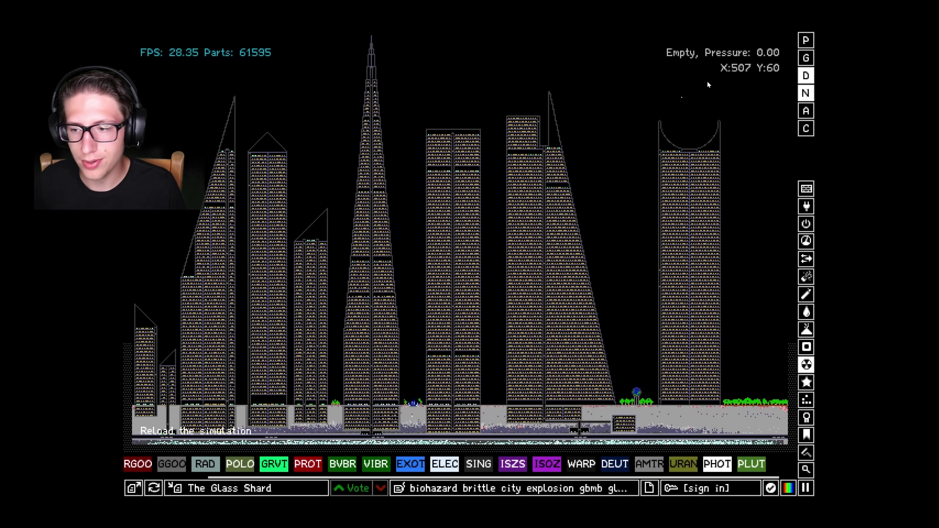
pyautogui.scroll(-1, 707, 79)
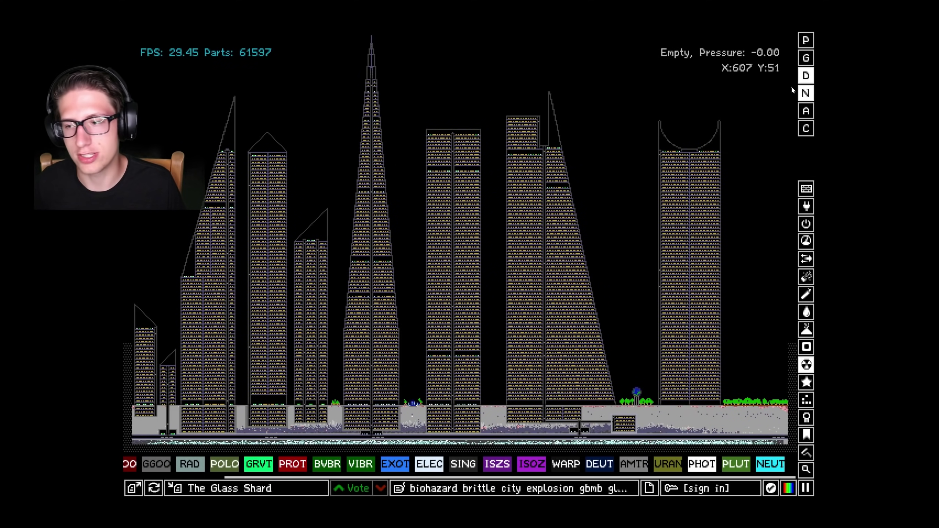
pyautogui.moveTo(734, 73)
pyautogui.mouseDown()
pyautogui.moveTo(584, 75)
pyautogui.moveTo(423, 35)
pyautogui.moveTo(318, 28)
pyautogui.moveTo(346, 53)
pyautogui.moveTo(218, 74)
pyautogui.moveTo(642, 59)
pyautogui.mouseUp()
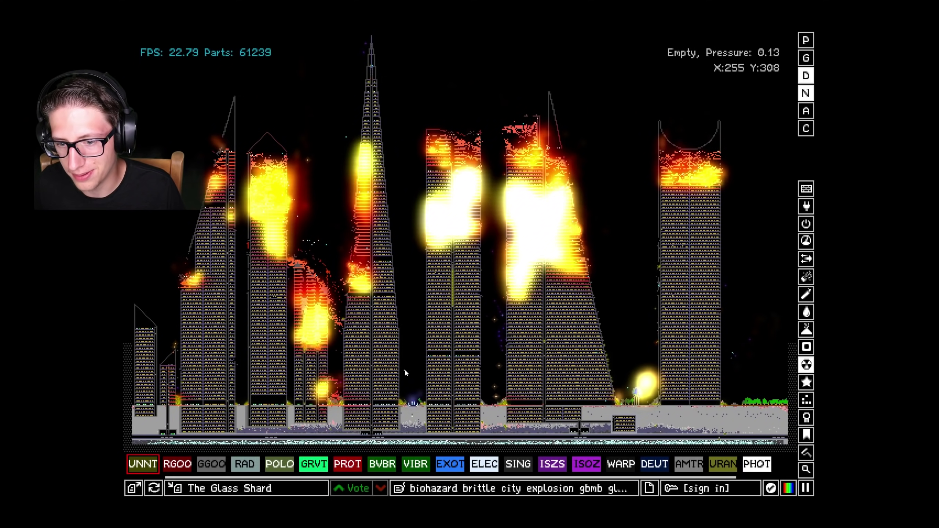
# Reset the city with F5 and sprinkle UNNT across the skyline onto the Shard's tip
pyautogui.press('F5')
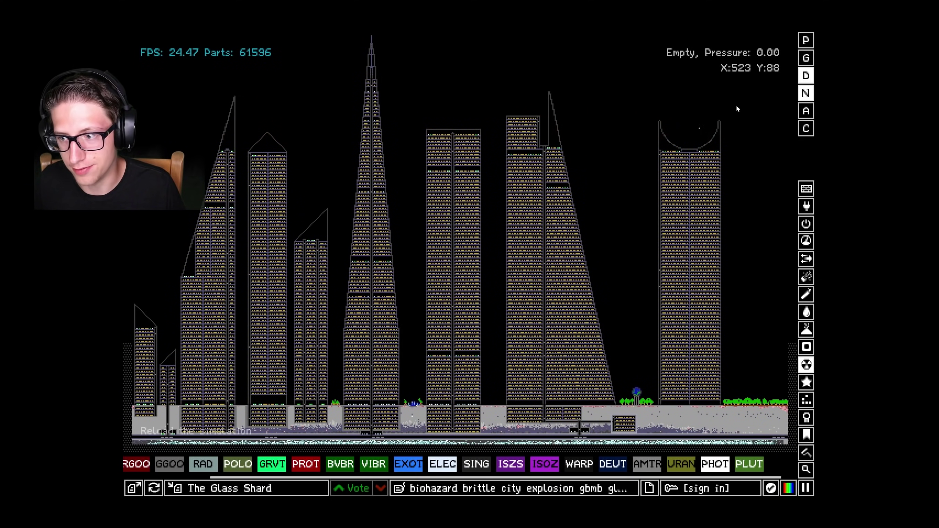
pyautogui.moveTo(672, 91)
pyautogui.mouseDown()
pyautogui.moveTo(375, 44)
pyautogui.moveTo(241, 87)
pyautogui.mouseUp()
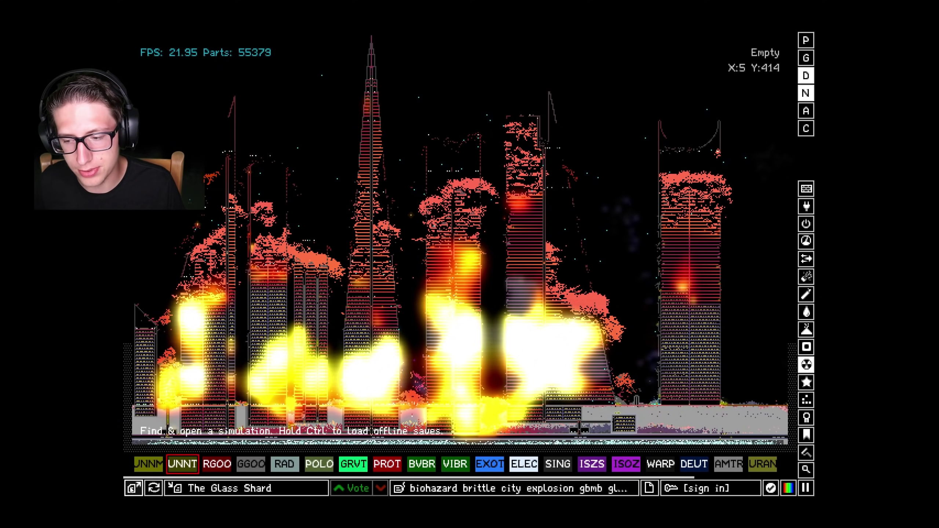
# Run an online save search for 'devastator'
pyautogui.click(135, 488)
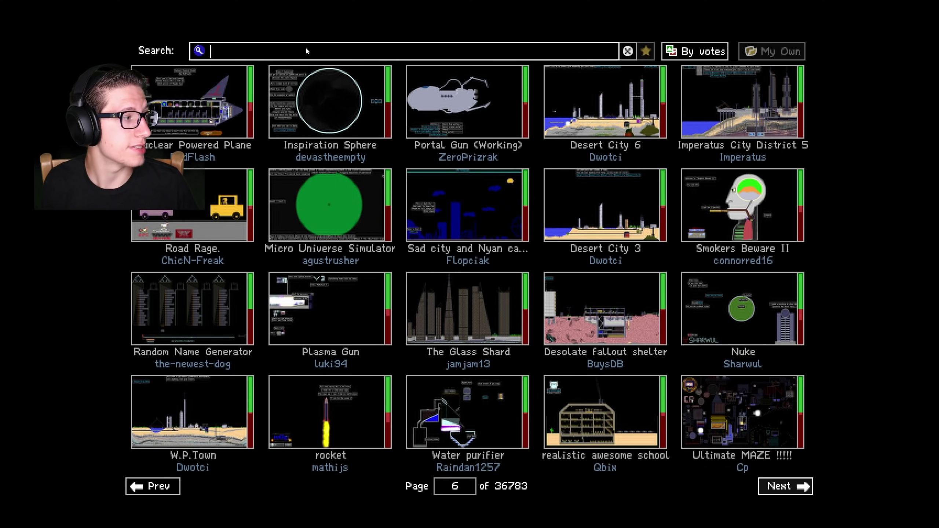
pyautogui.write('devastat')
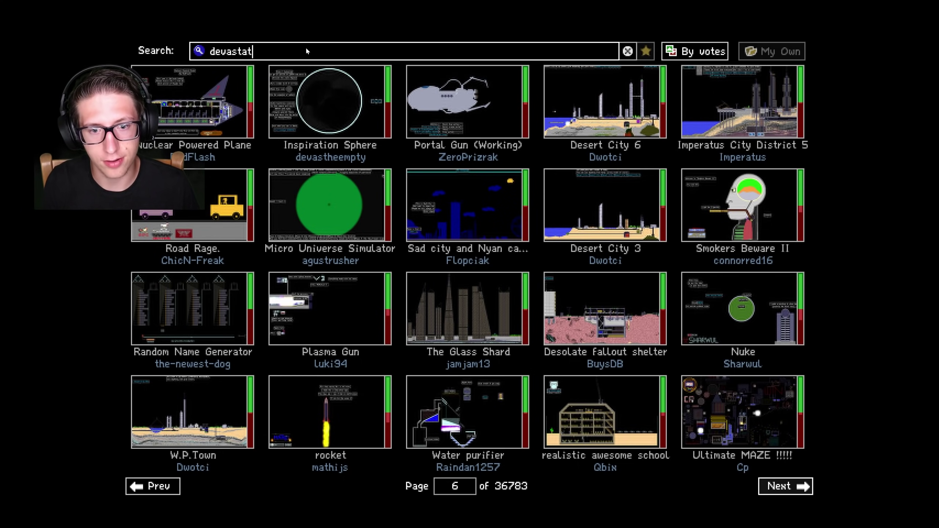
pyautogui.write('or')
pyautogui.press('Return')
# Load the Devastator-class battleship, show the Explosives category, and turn off the Decorations layer
pyautogui.click(191, 102)
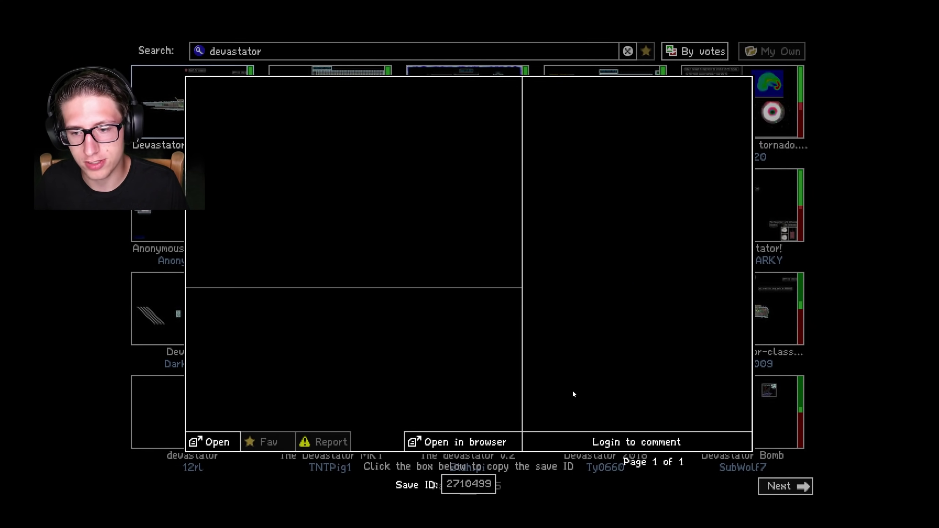
pyautogui.click(216, 442)
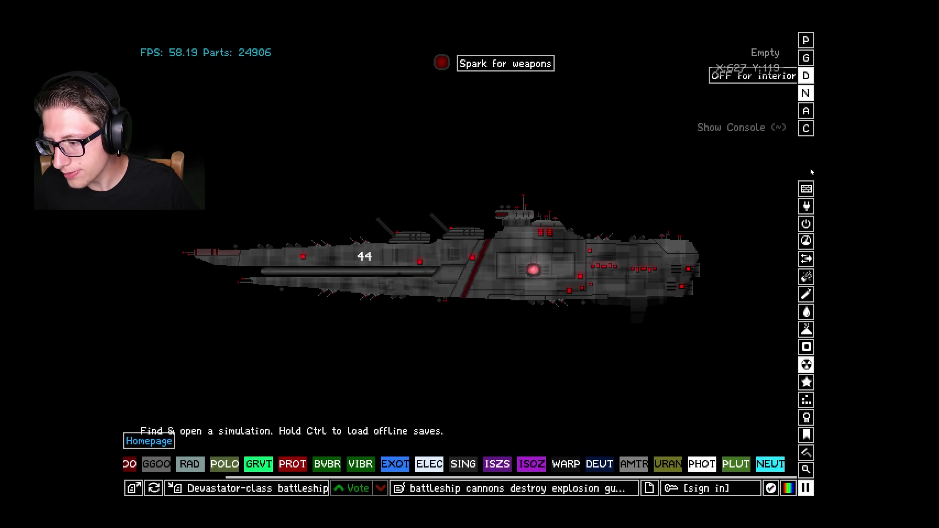
pyautogui.scroll(-3, 812, 171)
pyautogui.click(806, 276)
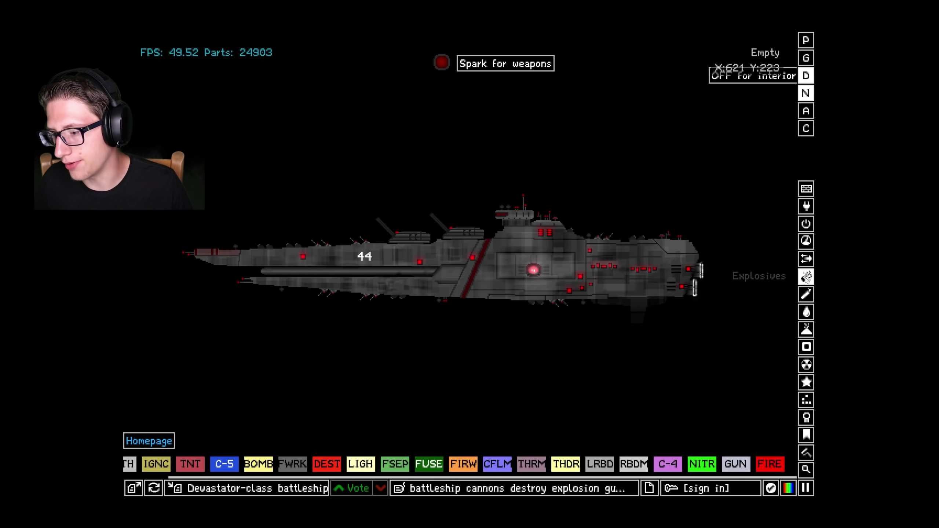
pyautogui.scroll(-2, 806, 294)
pyautogui.scroll(2, 807, 294)
pyautogui.scroll(1, 682, 462)
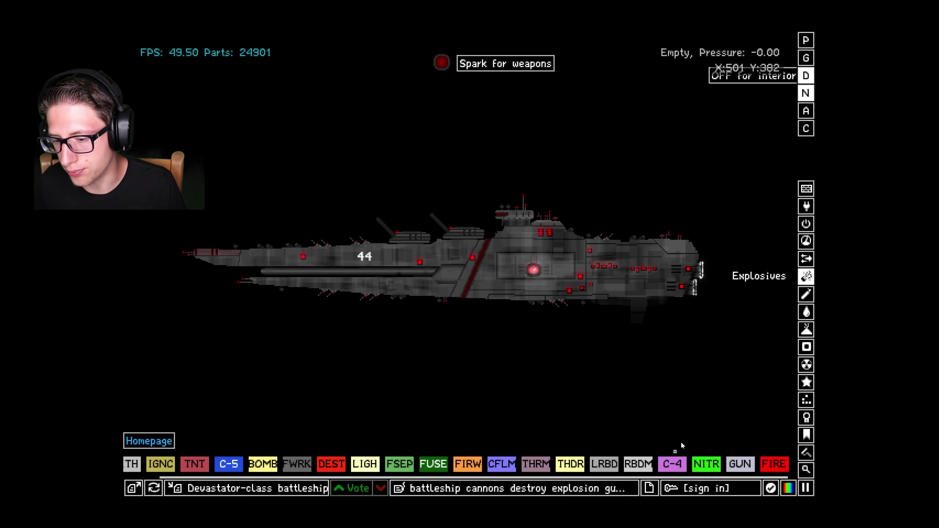
pyautogui.scroll(-1, 681, 446)
pyautogui.click(805, 75)
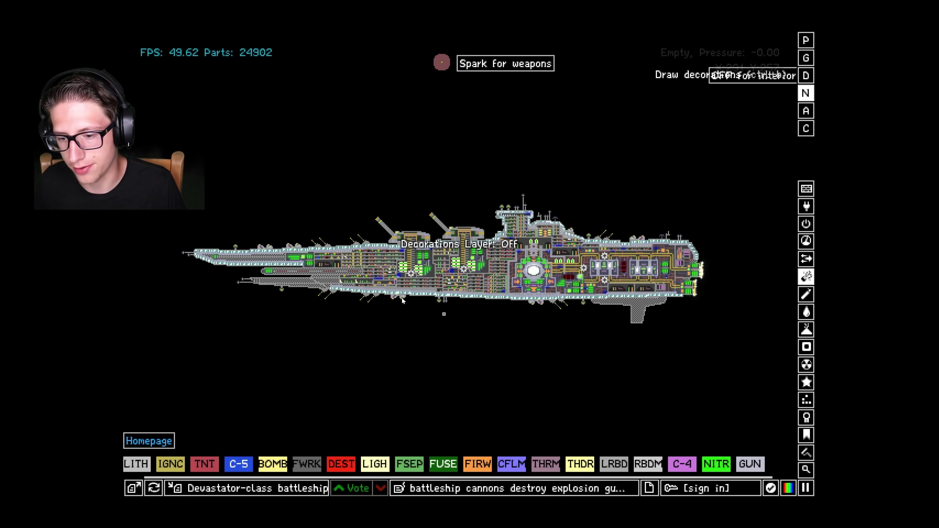
pyautogui.scroll(-1, 806, 276)
pyautogui.scroll(1, 807, 276)
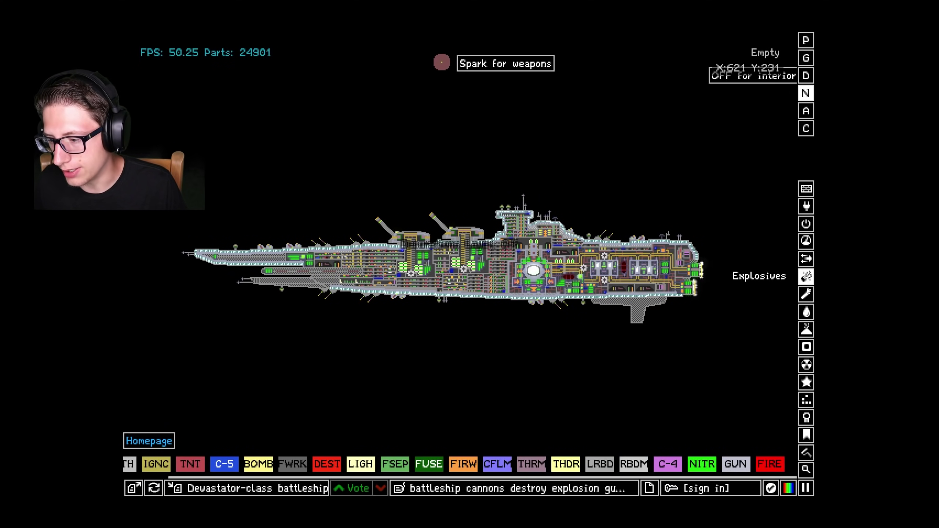
pyautogui.scroll(-1, 807, 286)
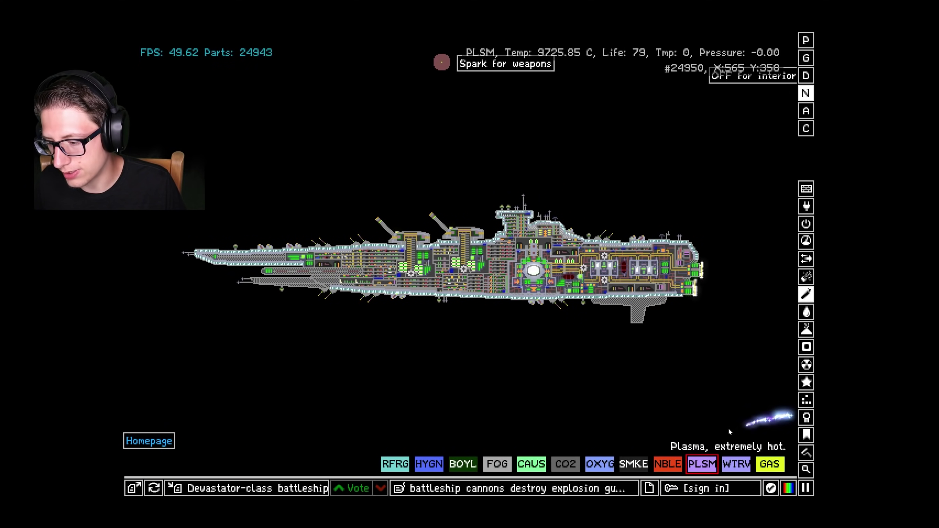
# Fire plasma streams at the battleship's underside, rear hull, superstructure and bow
pyautogui.moveTo(728, 426); pyautogui.dragTo(457, 302)
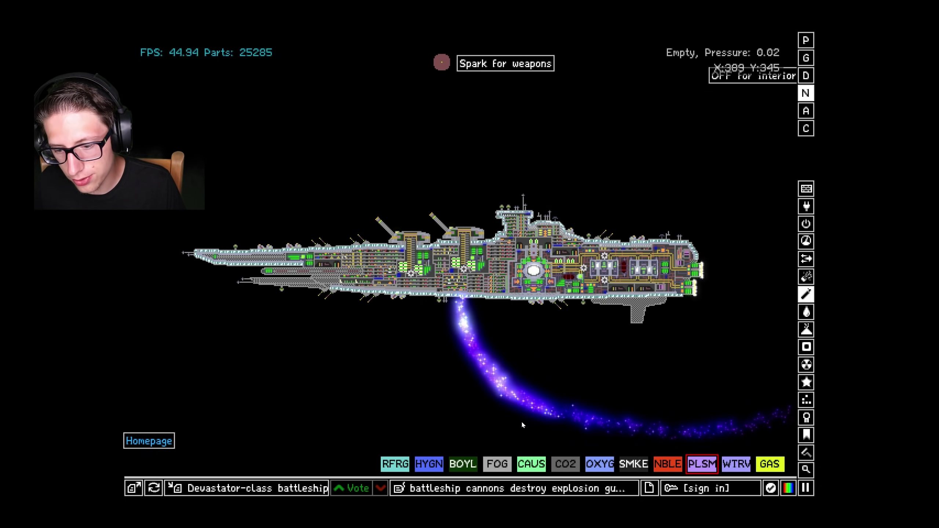
pyautogui.moveTo(205, 364); pyautogui.dragTo(349, 301)
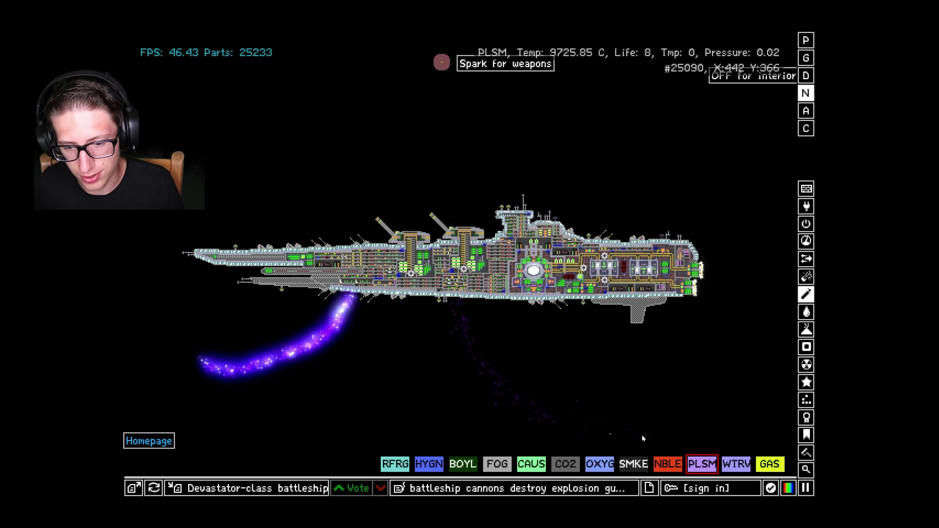
pyautogui.moveTo(697, 439); pyautogui.dragTo(532, 305)
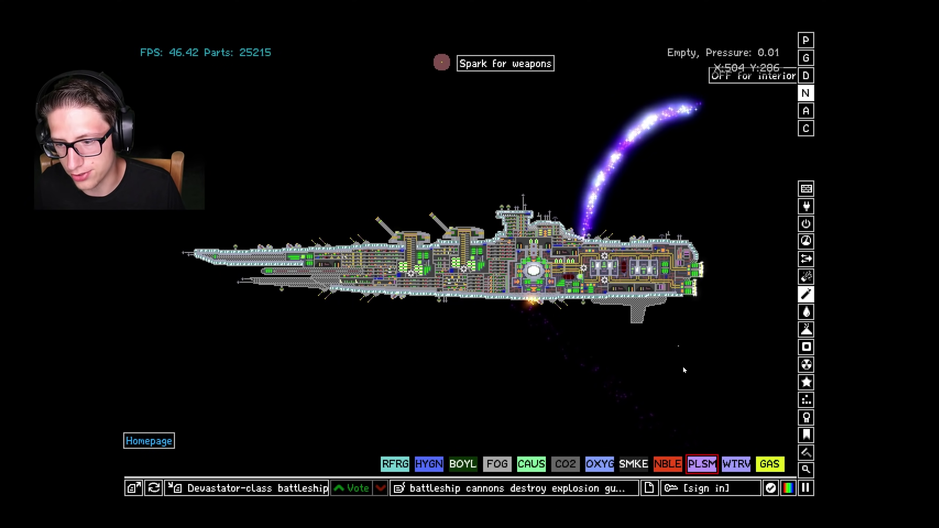
pyautogui.moveTo(239, 367); pyautogui.dragTo(352, 300)
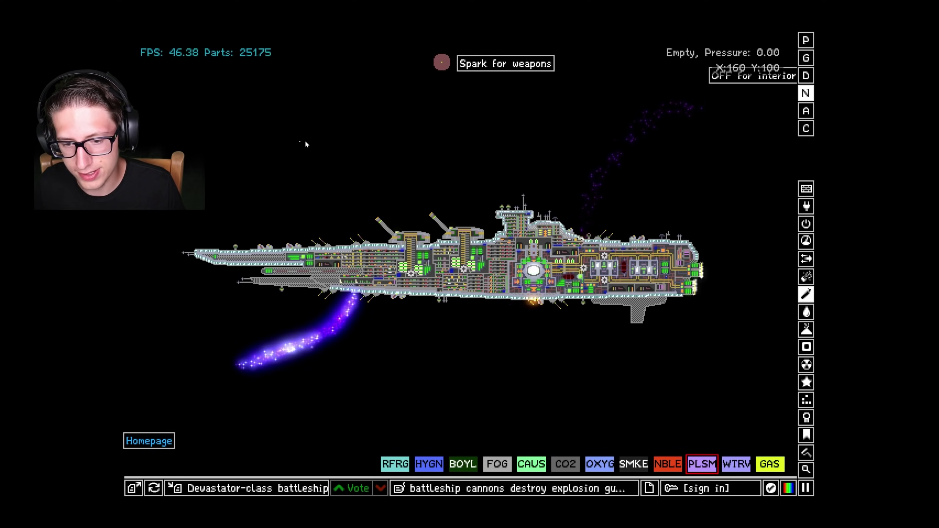
pyautogui.moveTo(338, 148); pyautogui.dragTo(351, 245)
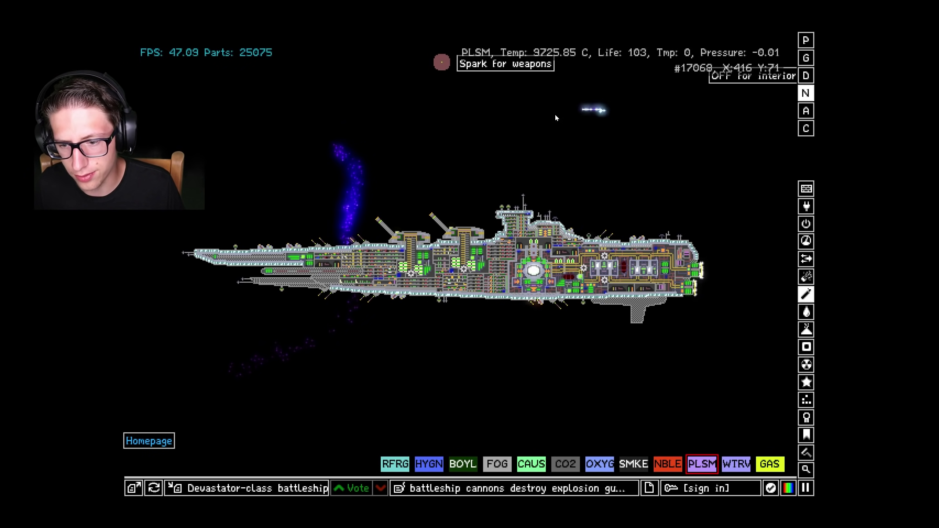
pyautogui.moveTo(602, 110); pyautogui.dragTo(466, 219)
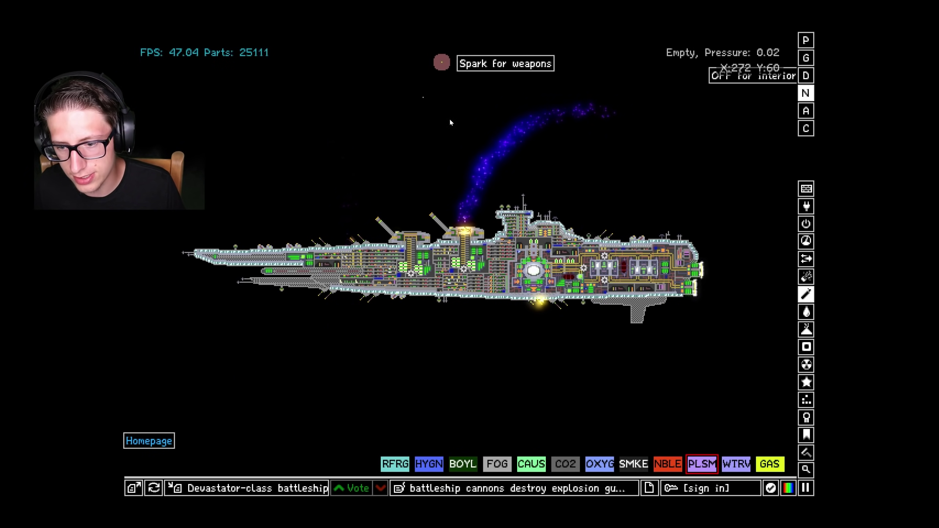
pyautogui.moveTo(396, 80); pyautogui.dragTo(407, 236)
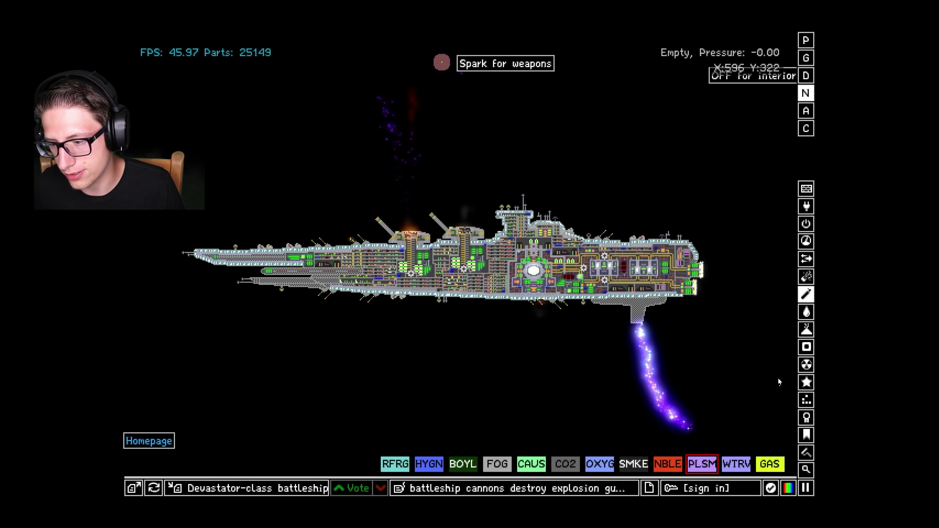
pyautogui.moveTo(778, 377); pyautogui.dragTo(696, 280)
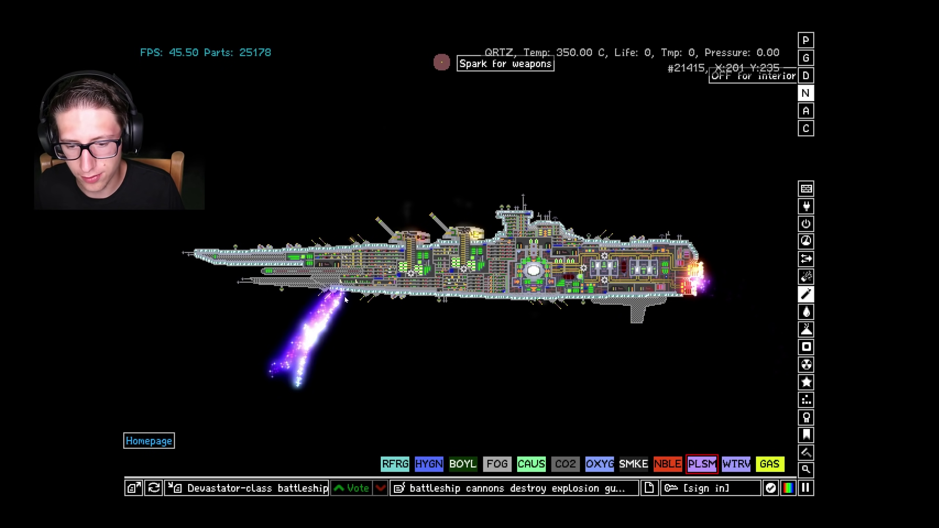
pyautogui.moveTo(350, 352); pyautogui.dragTo(329, 365)
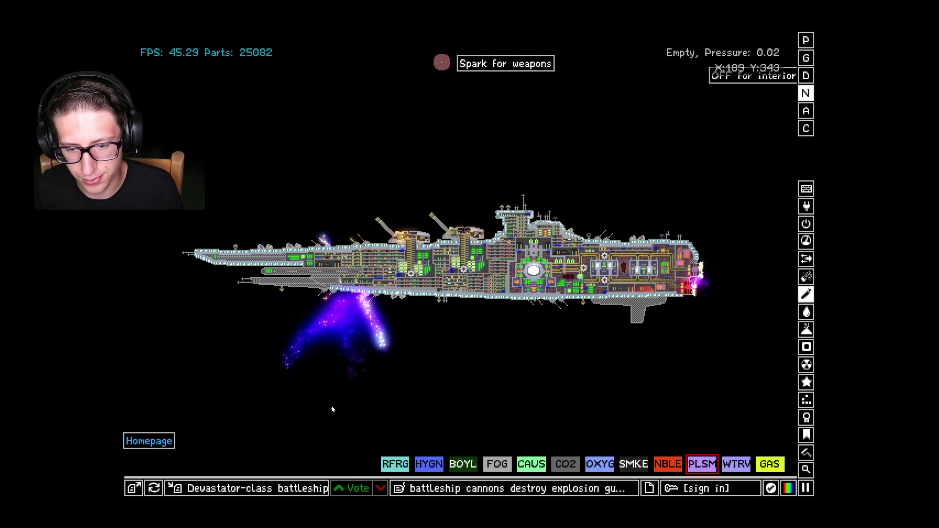
pyautogui.moveTo(331, 405); pyautogui.dragTo(362, 300)
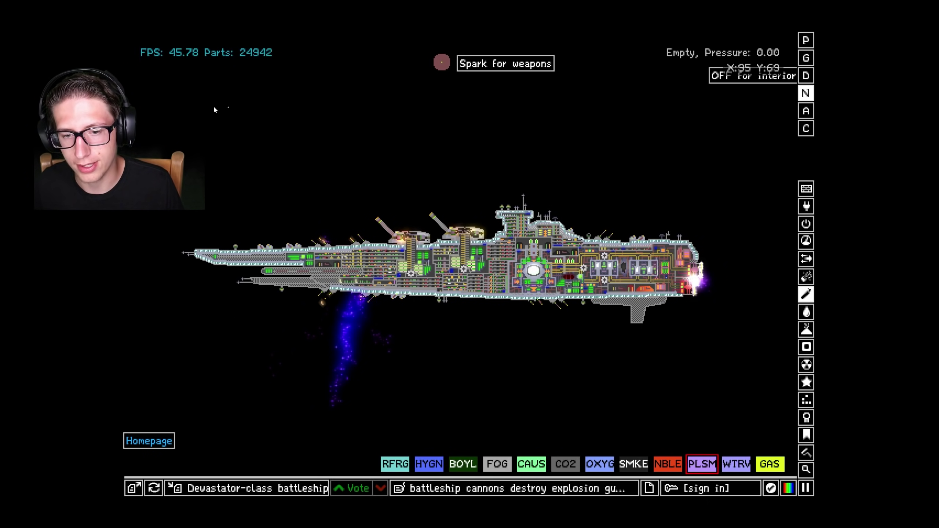
pyautogui.moveTo(365, 146); pyautogui.dragTo(591, 221)
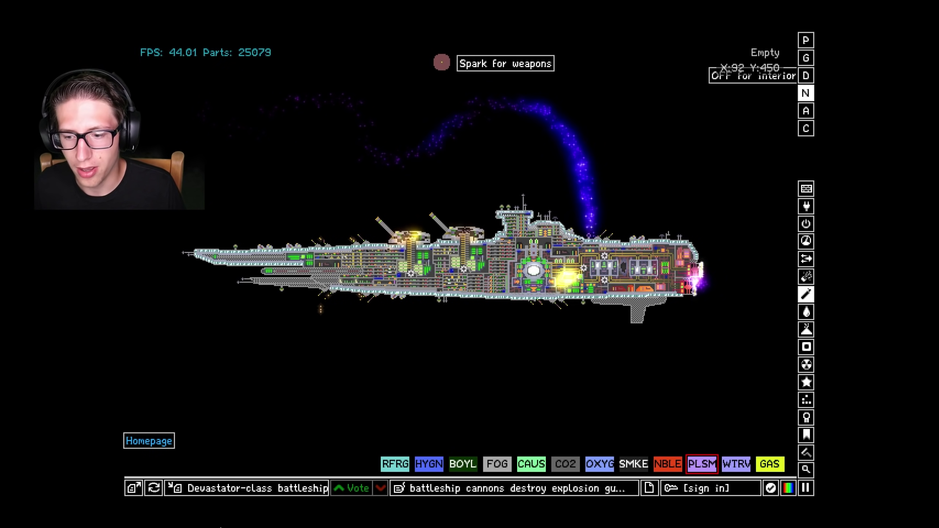
# Reload the battleship, show the radioactive elements, and draw a UNNT stroke above the ship
pyautogui.click(153, 488)
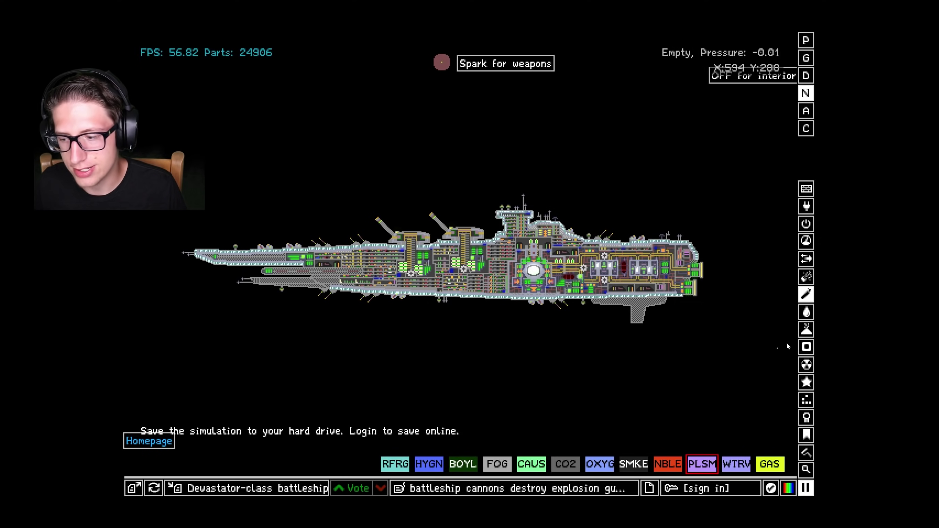
pyautogui.click(806, 365)
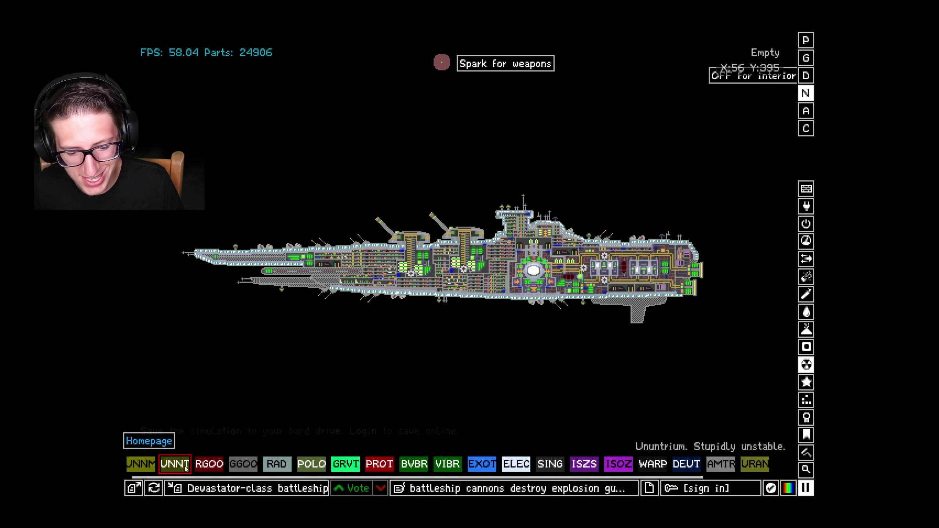
pyautogui.scroll(-3, 755, 364)
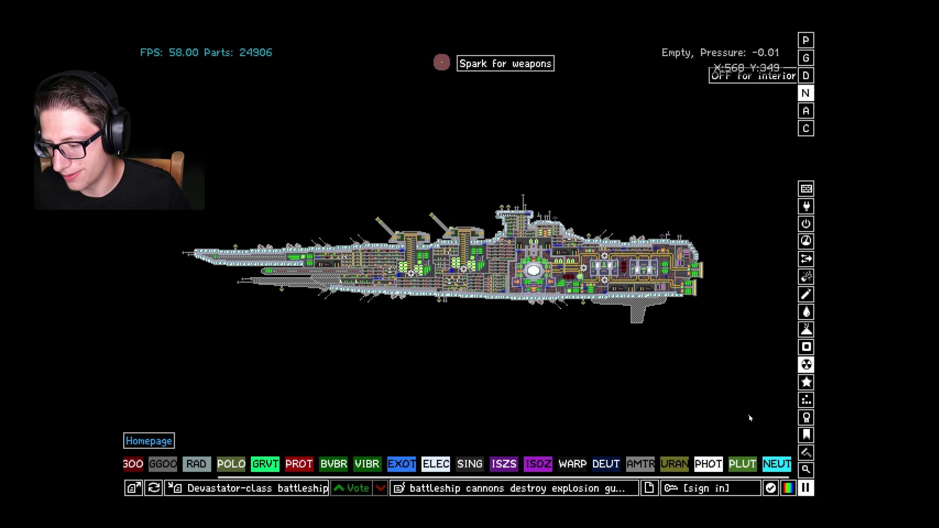
pyautogui.scroll(3, 494, 410)
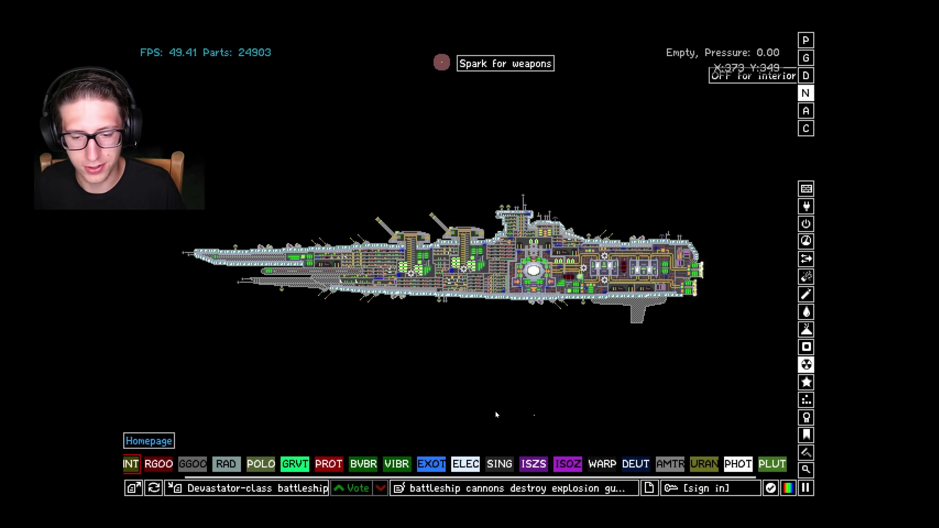
pyautogui.scroll(2, 221, 389)
pyautogui.moveTo(182, 109); pyautogui.dragTo(370, 142)
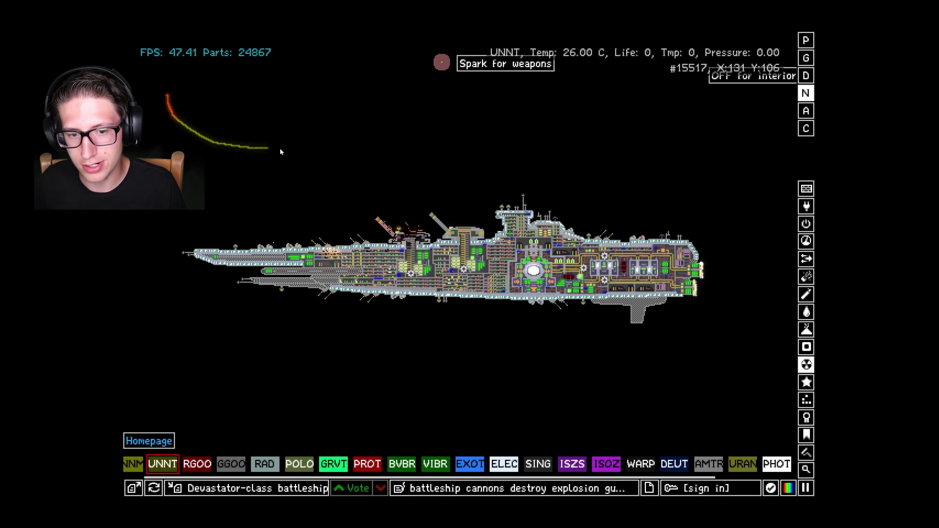
# Fire four ununtrium streams onto the deck from the left and upper right, and up into the hull
pyautogui.moveTo(280, 146); pyautogui.dragTo(477, 220)
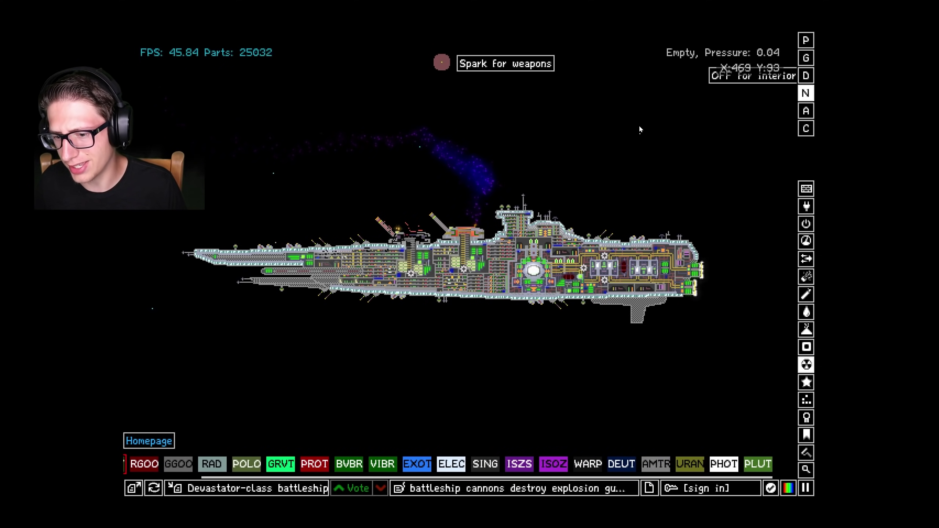
pyautogui.moveTo(675, 103); pyautogui.dragTo(451, 213)
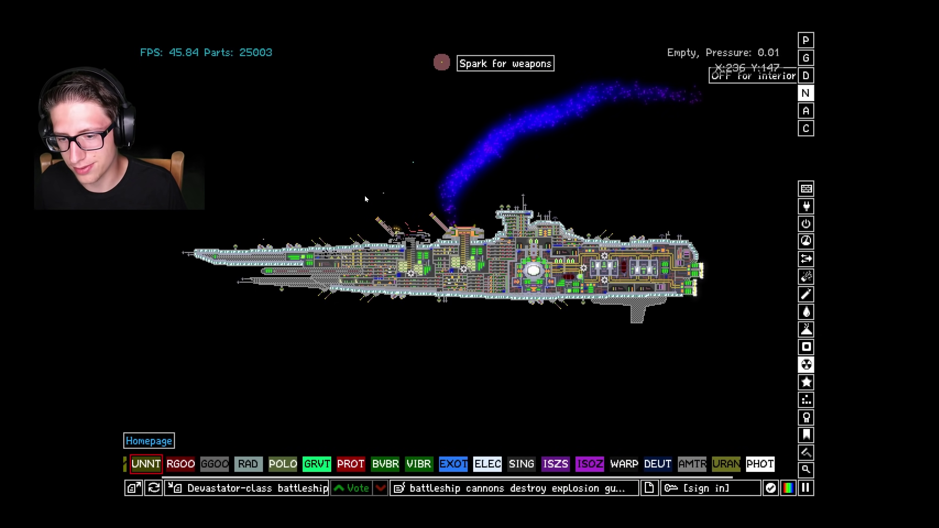
pyautogui.moveTo(286, 400); pyautogui.dragTo(480, 307)
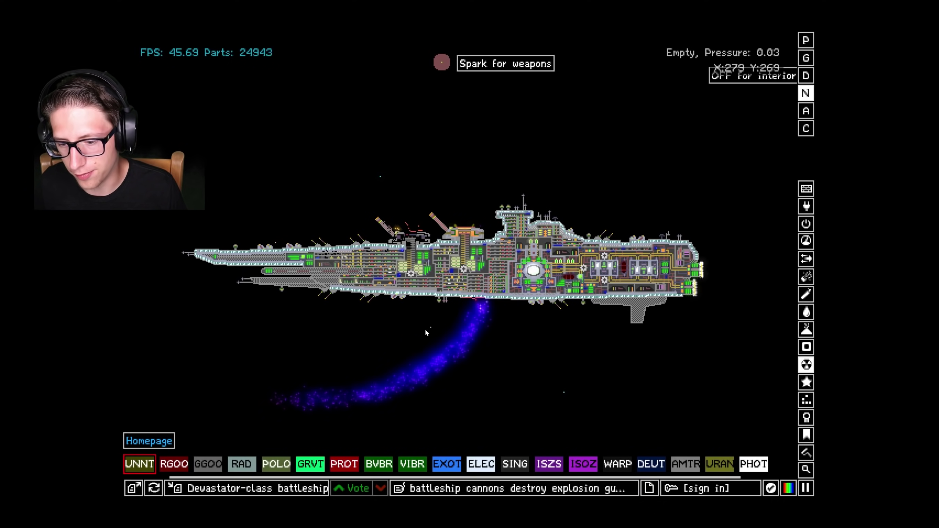
pyautogui.moveTo(334, 376); pyautogui.dragTo(462, 304)
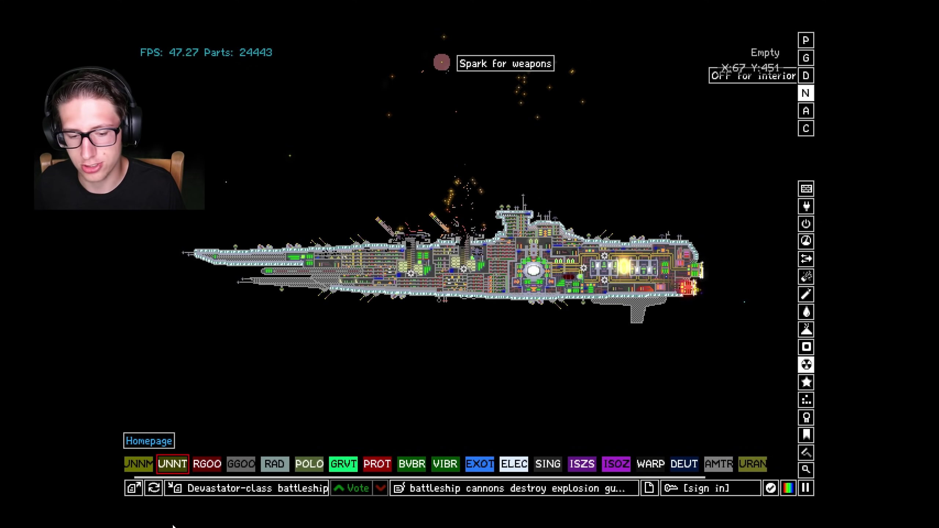
# Reload the intact battleship and fire ununtrium streams at its underside, stern and tower
pyautogui.click(154, 488)
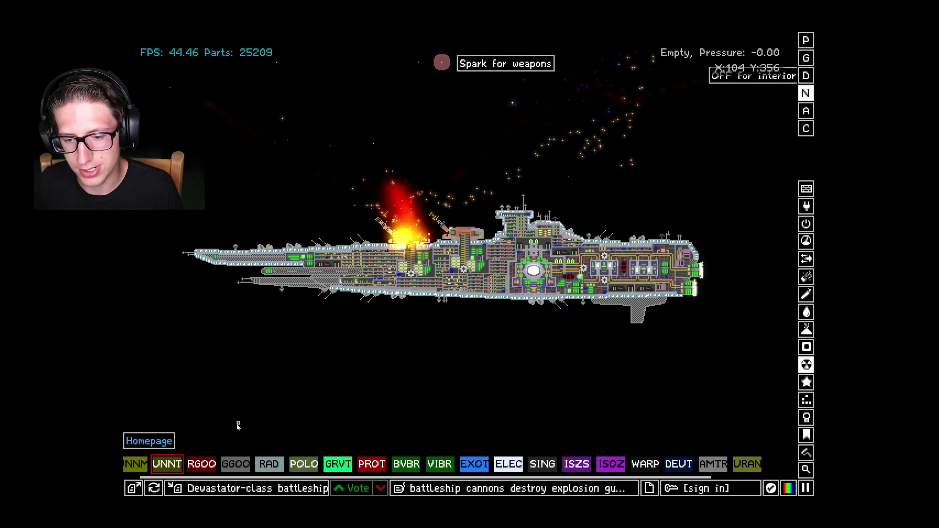
pyautogui.moveTo(239, 440); pyautogui.dragTo(502, 305)
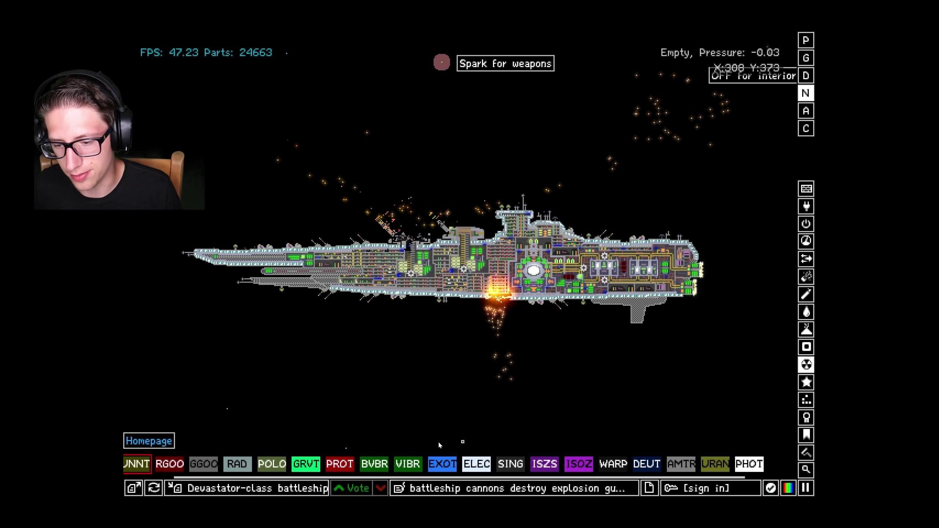
pyautogui.click(151, 464)
pyautogui.moveTo(272, 433); pyautogui.dragTo(373, 384)
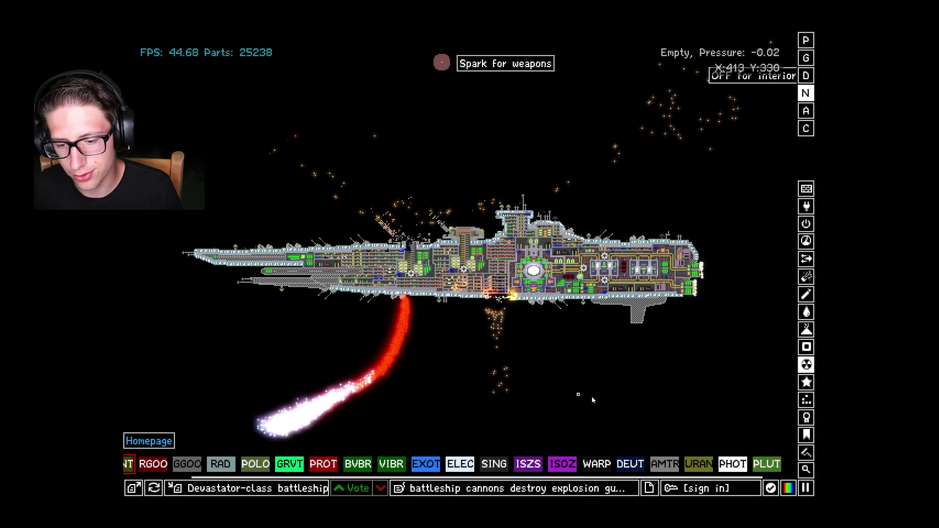
pyautogui.scroll(-2, 514, 464)
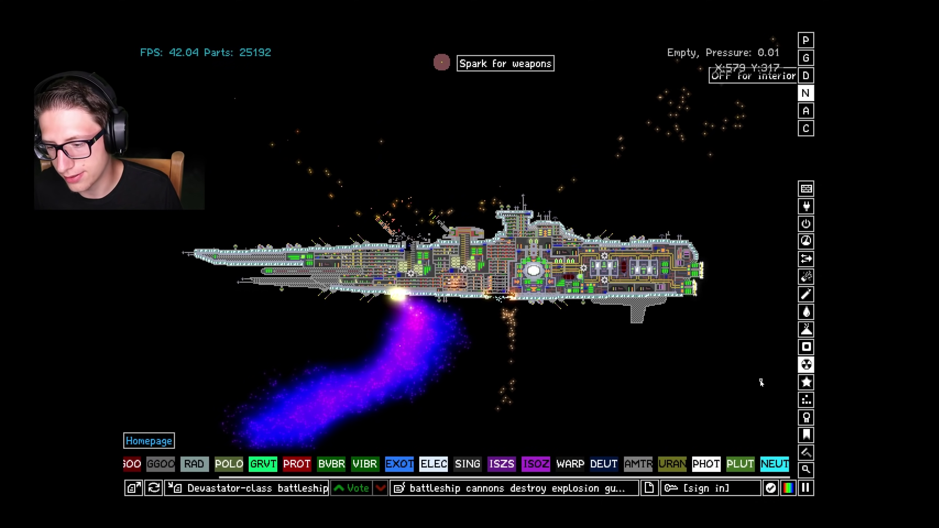
pyautogui.moveTo(737, 366); pyautogui.dragTo(699, 294)
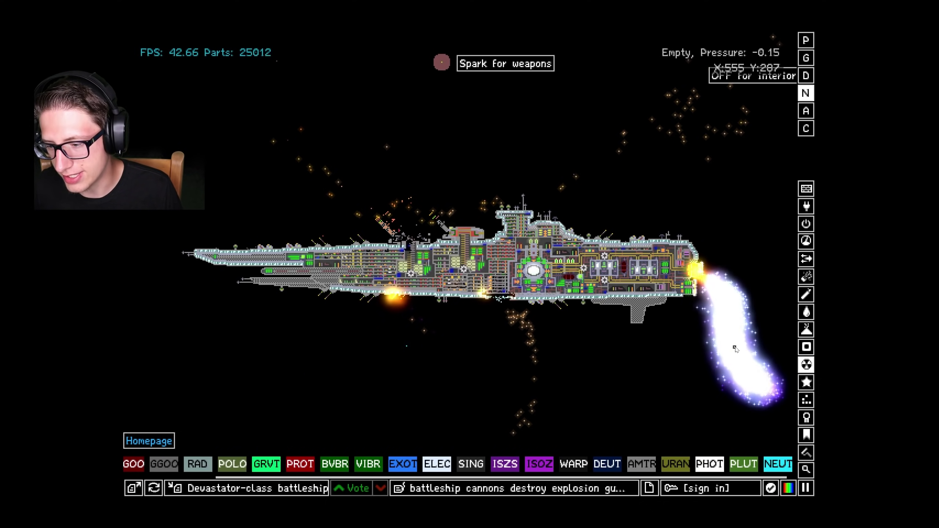
pyautogui.scroll(2, 490, 422)
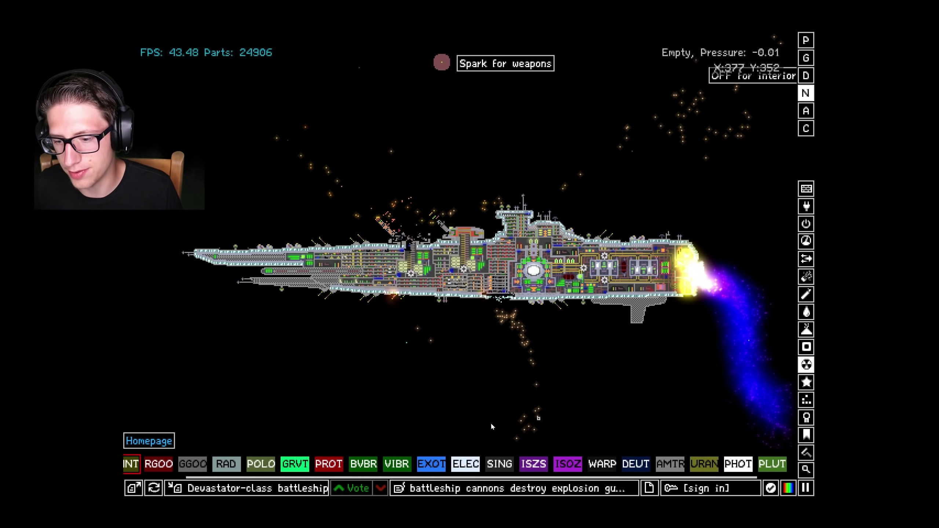
pyautogui.moveTo(580, 89); pyautogui.dragTo(513, 210)
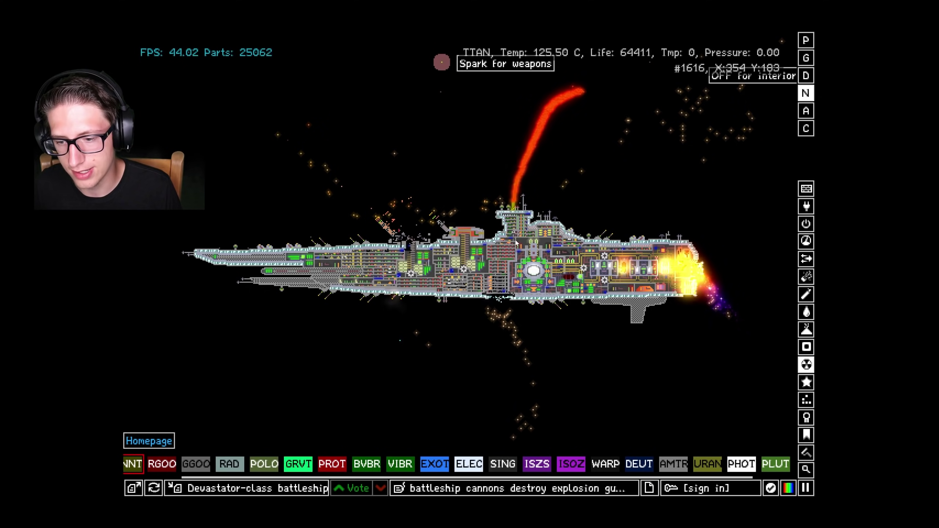
pyautogui.scroll(-2, 558, 293)
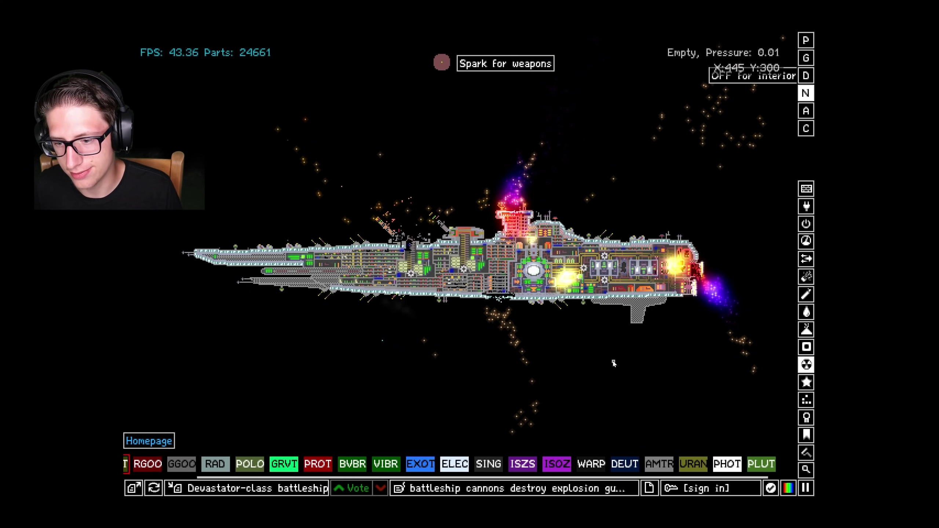
pyautogui.scroll(3, 367, 411)
pyautogui.scroll(-1, 175, 402)
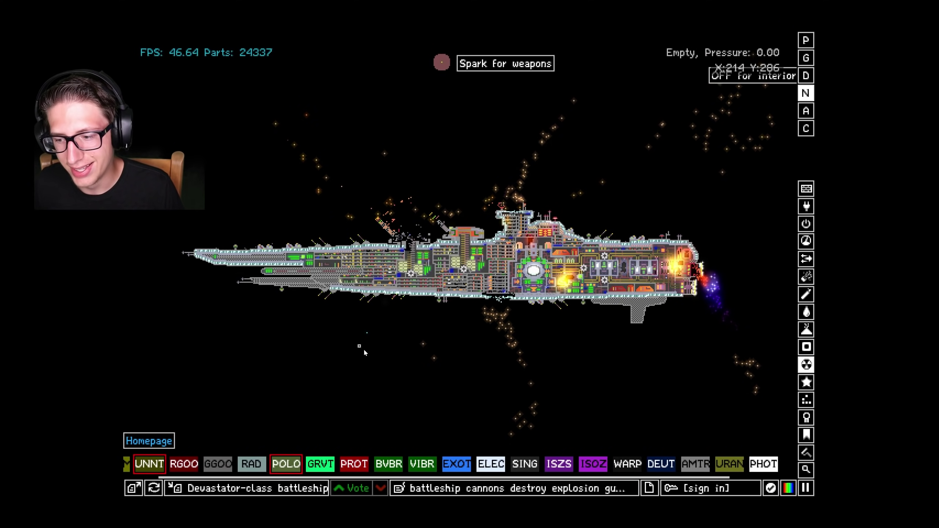
pyautogui.scroll(1, 147, 470)
# Reset the ship, hit its underside, forward and middle turrets with plasma, then reset again
pyautogui.click(153, 488)
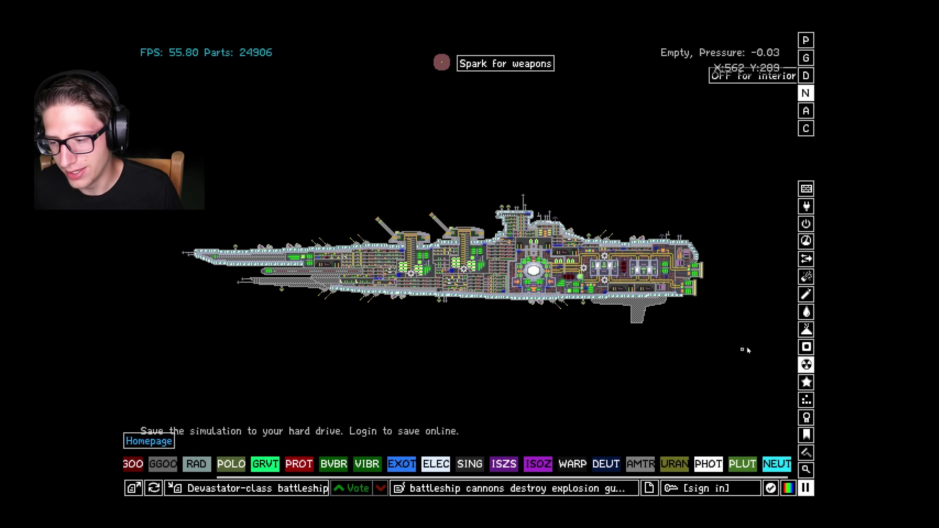
pyautogui.scroll(-3, 440, 464)
pyautogui.scroll(-2, 440, 464)
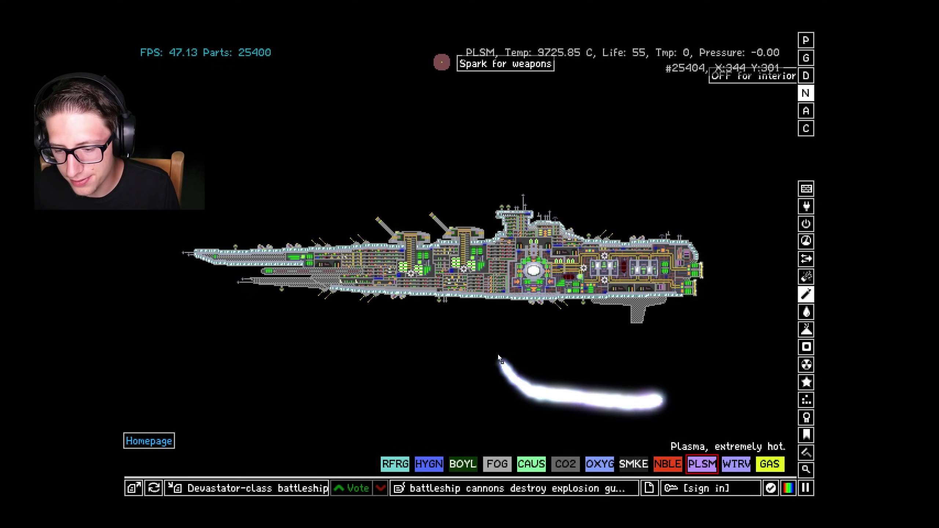
pyautogui.moveTo(499, 359); pyautogui.dragTo(483, 298)
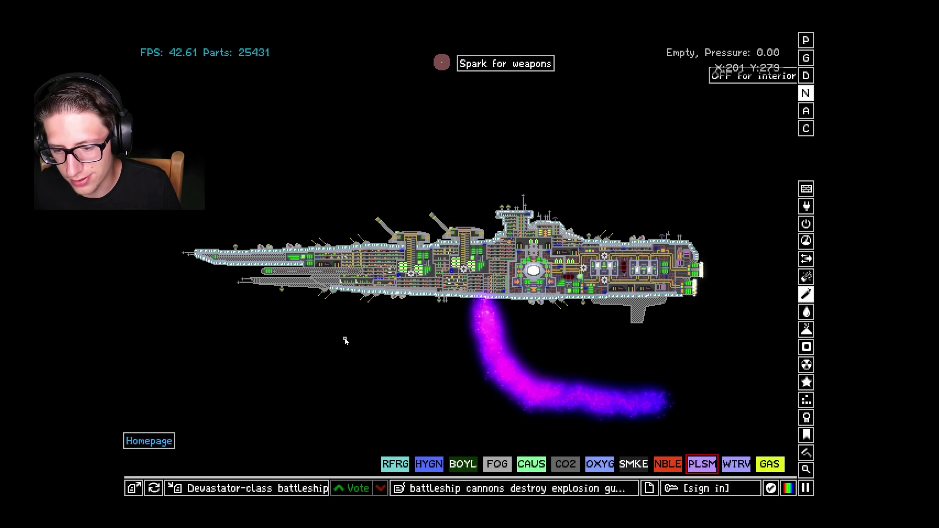
pyautogui.moveTo(356, 131); pyautogui.dragTo(417, 229)
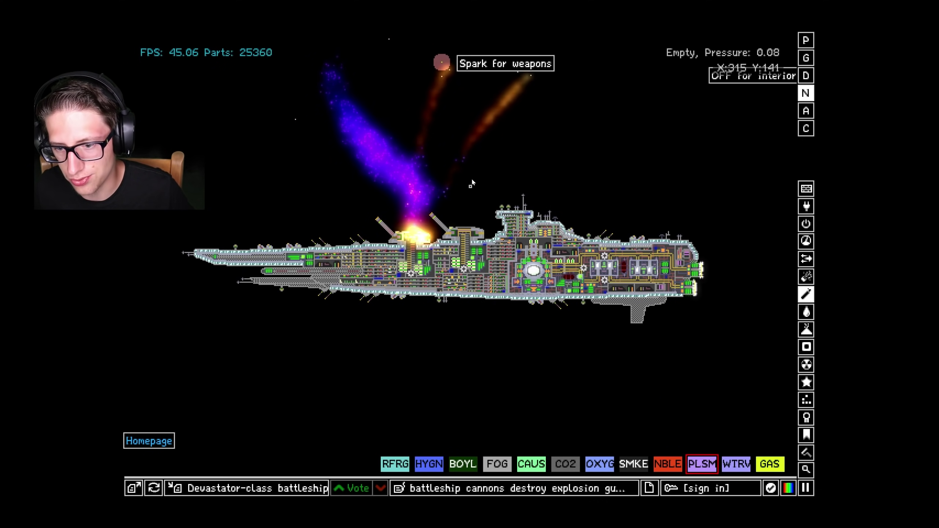
pyautogui.moveTo(472, 212); pyautogui.dragTo(456, 229)
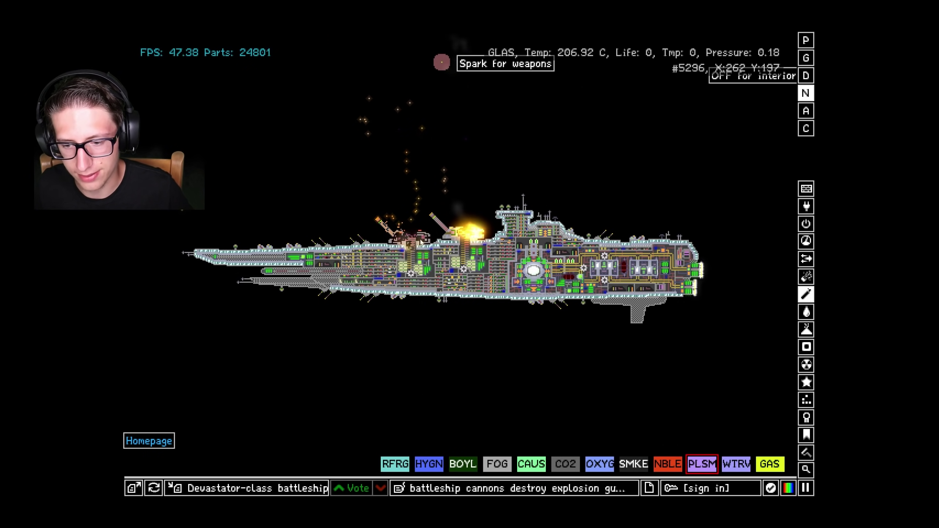
pyautogui.click(153, 488)
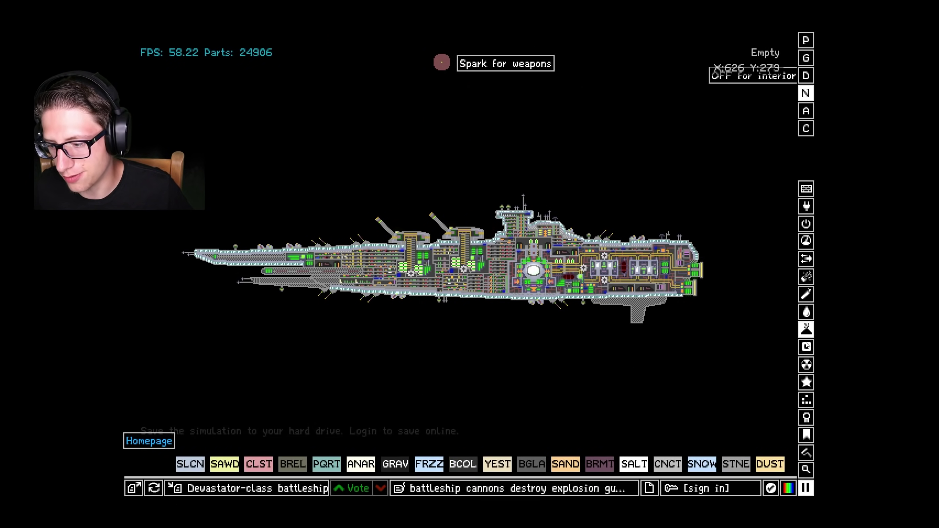
pyautogui.moveTo(806, 276)
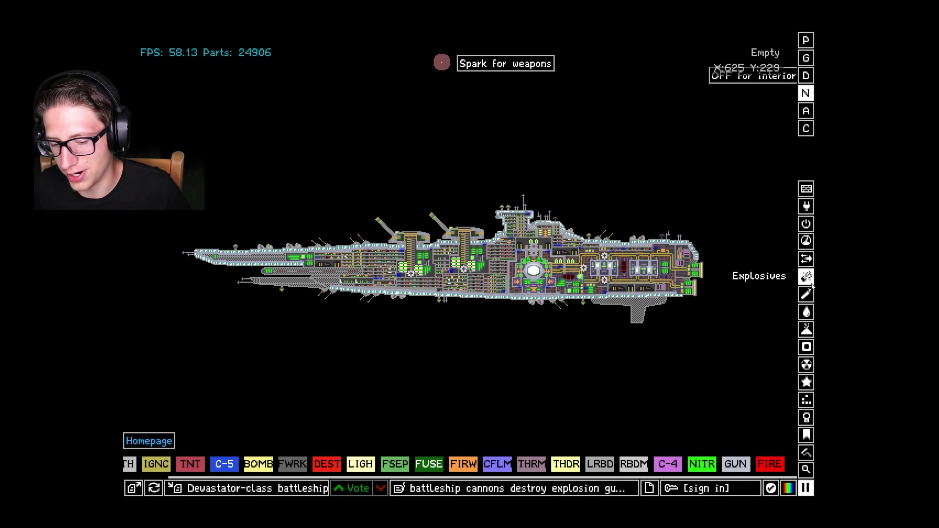
# Select UNNT from Radioactive and arc a stream from the upper left onto the turrets
pyautogui.click(806, 347)
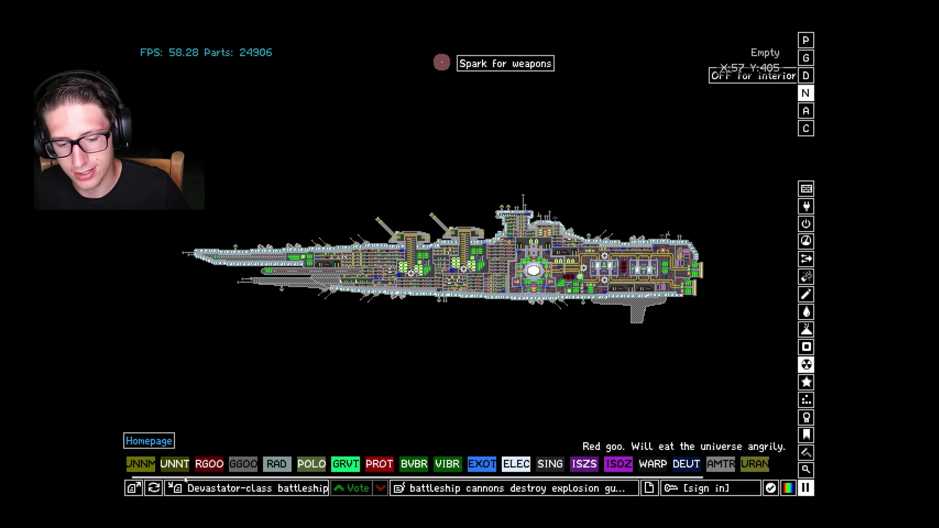
pyautogui.click(160, 464)
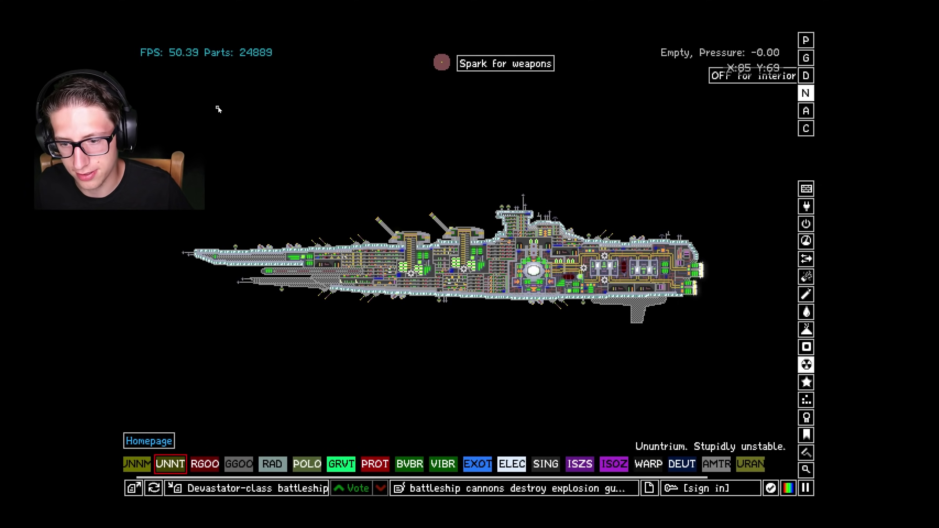
pyautogui.moveTo(215, 108); pyautogui.dragTo(467, 221)
pyautogui.scroll(-1, 552, 464)
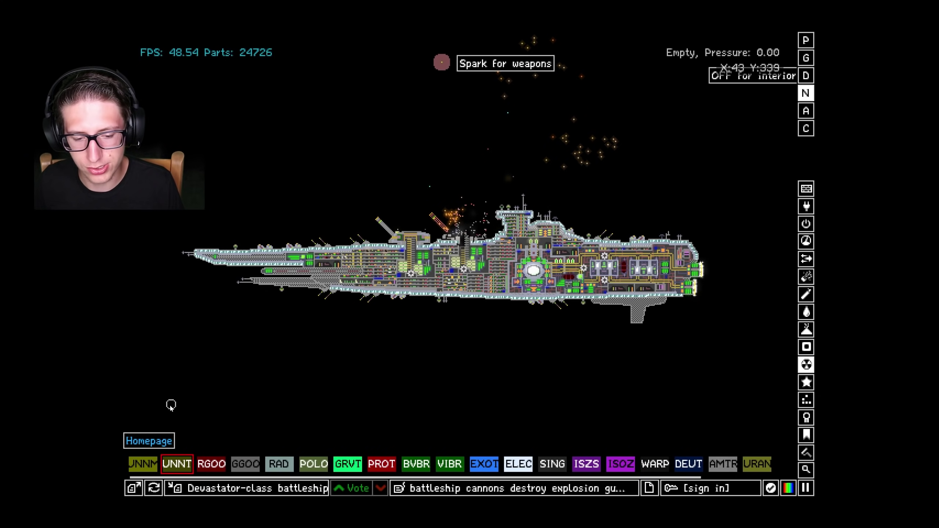
# Fire ununtrium into the hull, reload, then sweep UNNT along the ship from bow to stern
pyautogui.moveTo(207, 417); pyautogui.dragTo(429, 297)
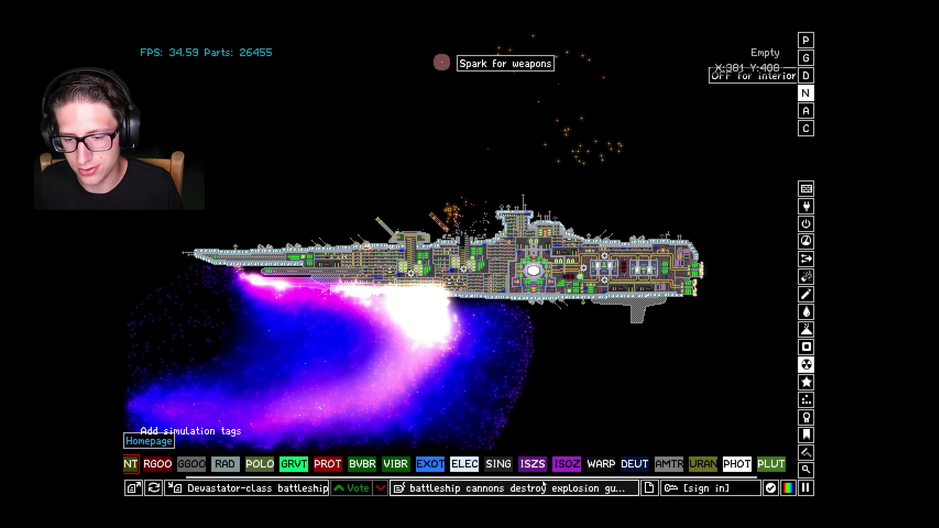
pyautogui.scroll(2, 440, 463)
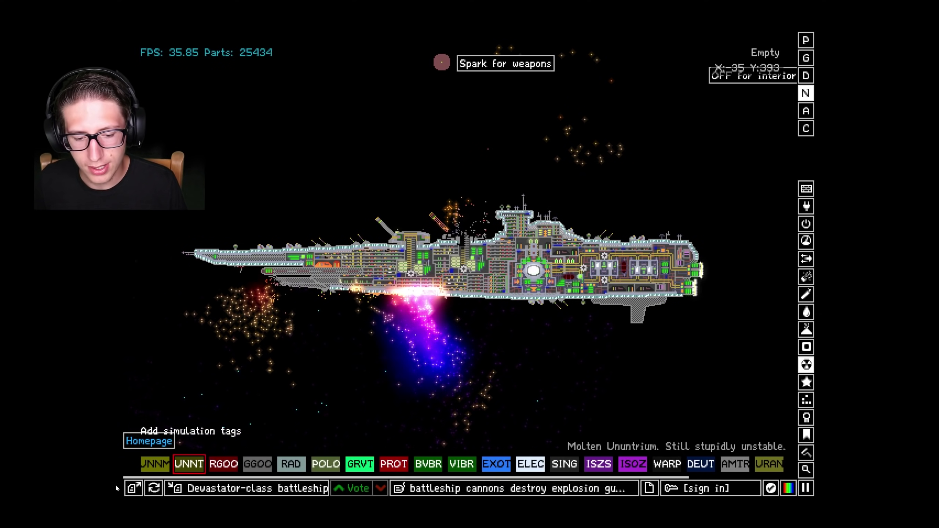
pyautogui.click(153, 489)
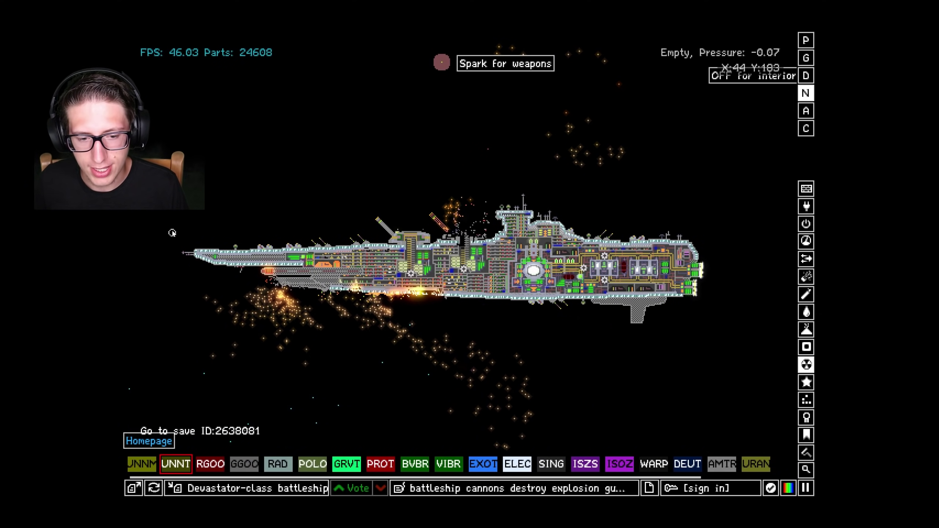
pyautogui.moveTo(176, 228)
pyautogui.mouseDown()
pyautogui.moveTo(425, 158)
pyautogui.moveTo(712, 235)
pyautogui.mouseUp()
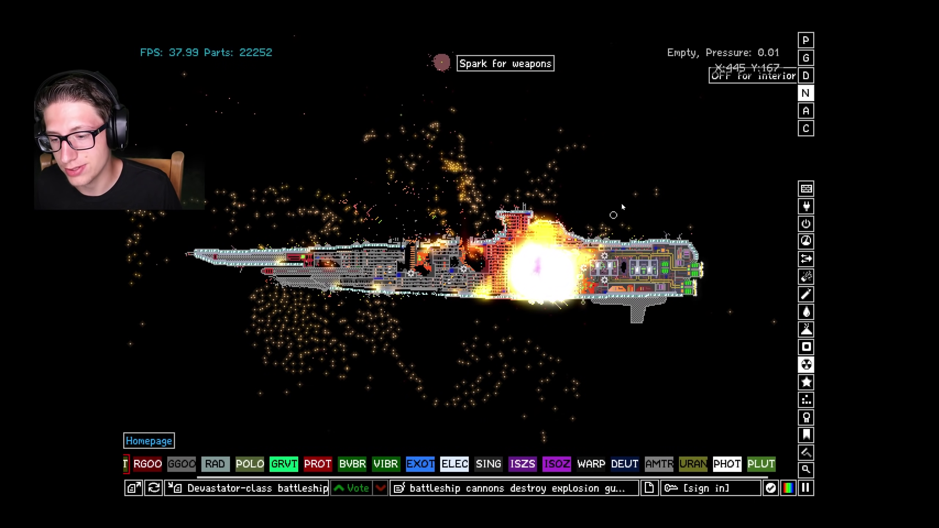
# Restore the exploded ship, browse a few material categories, and open the online save browser
pyautogui.click(153, 488)
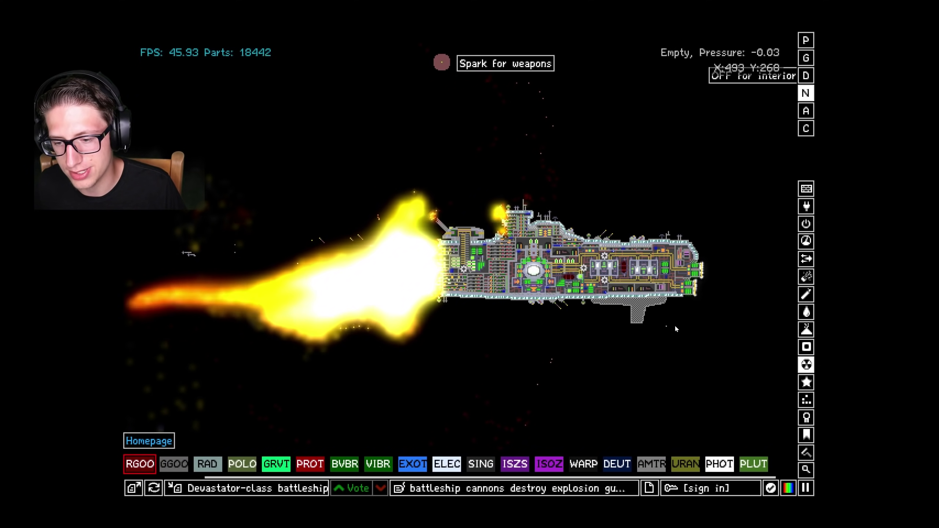
pyautogui.click(805, 399)
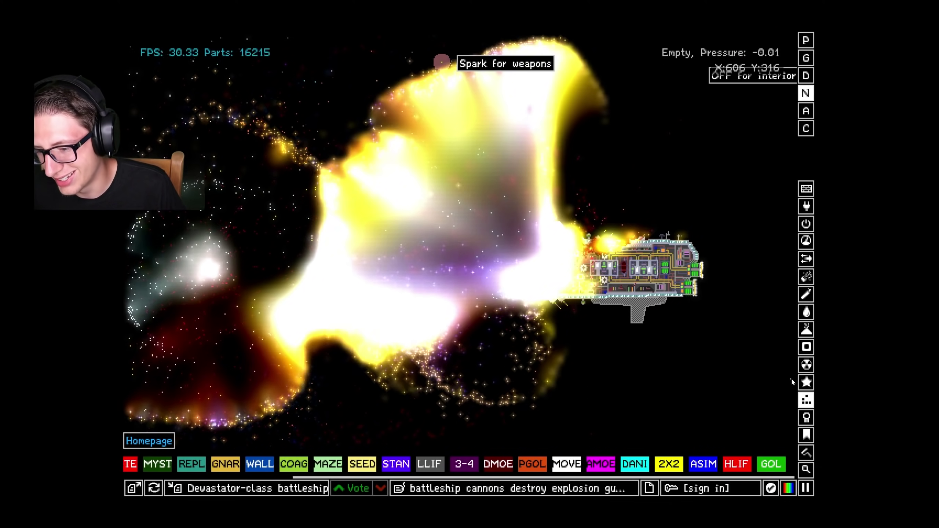
pyautogui.click(806, 381)
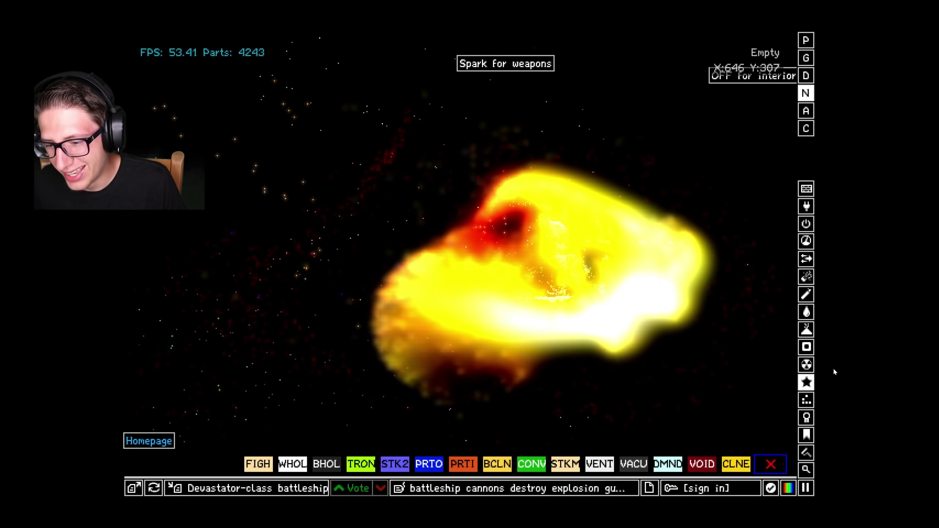
pyautogui.click(806, 348)
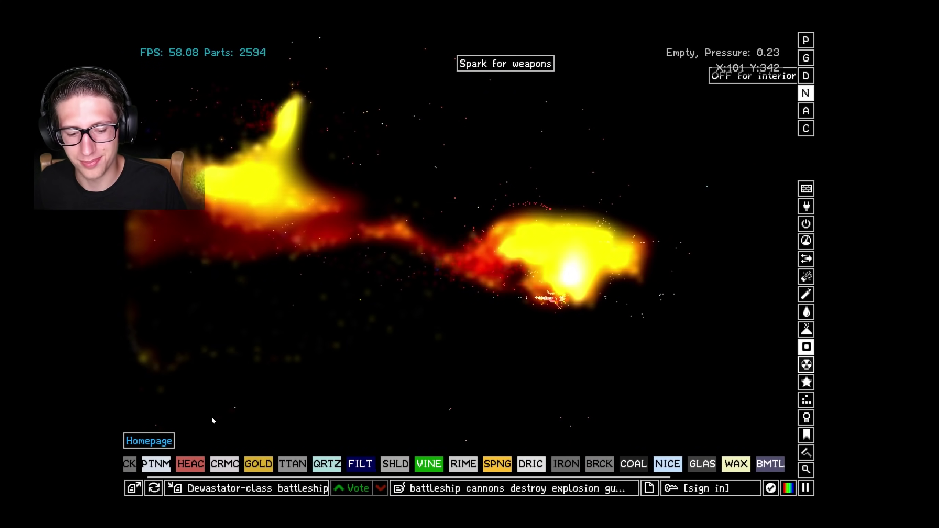
pyautogui.click(133, 488)
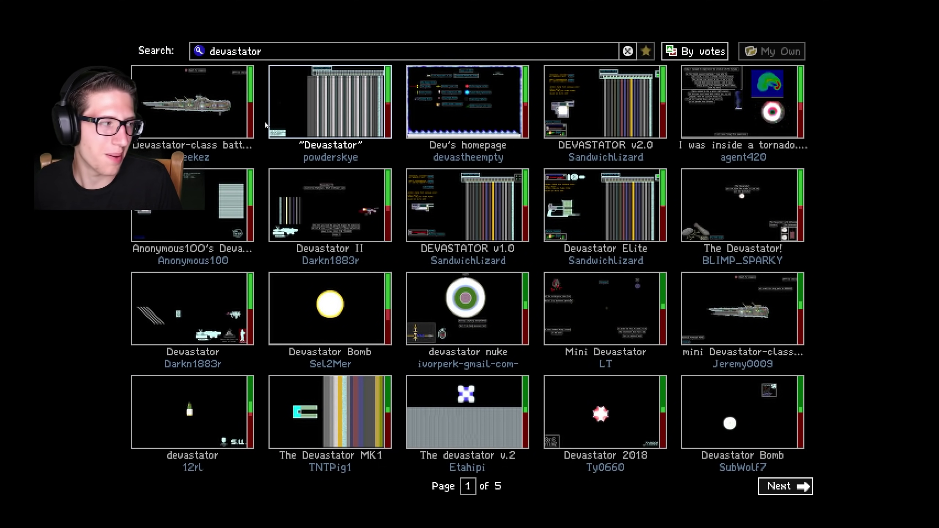
# Search online saves for 'bunker city' and load the Bunker City save
pyautogui.hotkey('ctrl', 'a')
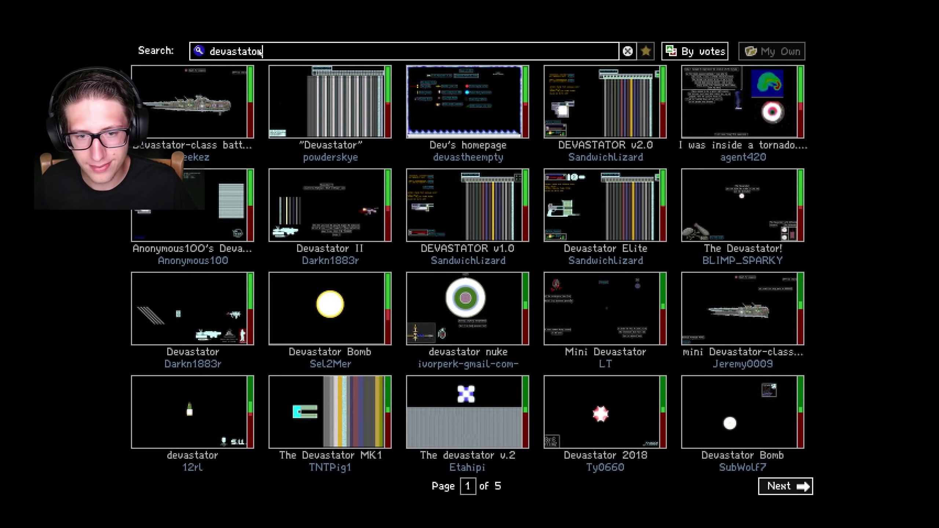
pyautogui.write('bunker c')
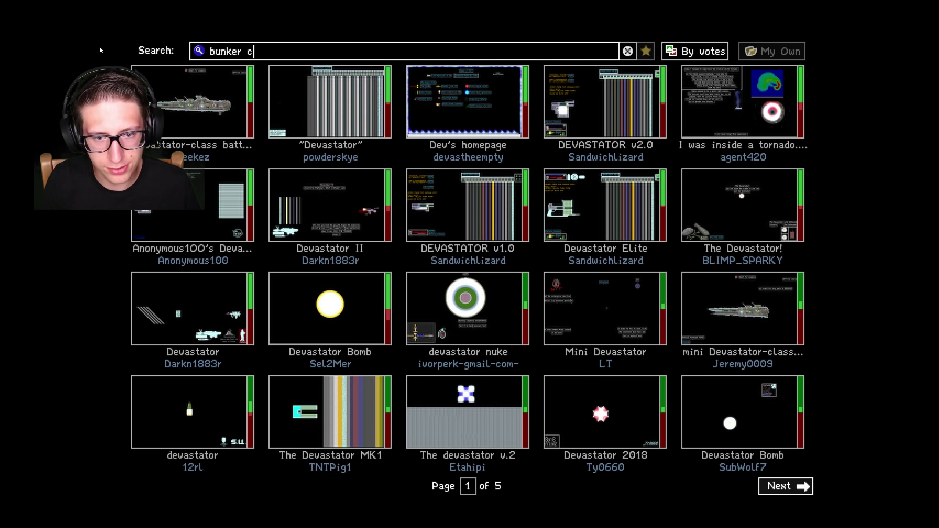
pyautogui.write('ity')
pyautogui.press('Return')
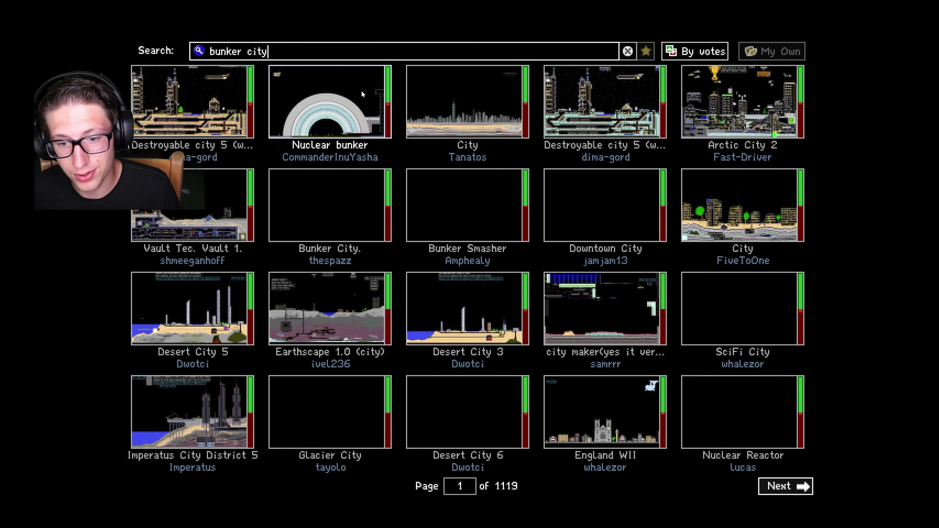
pyautogui.click(360, 201)
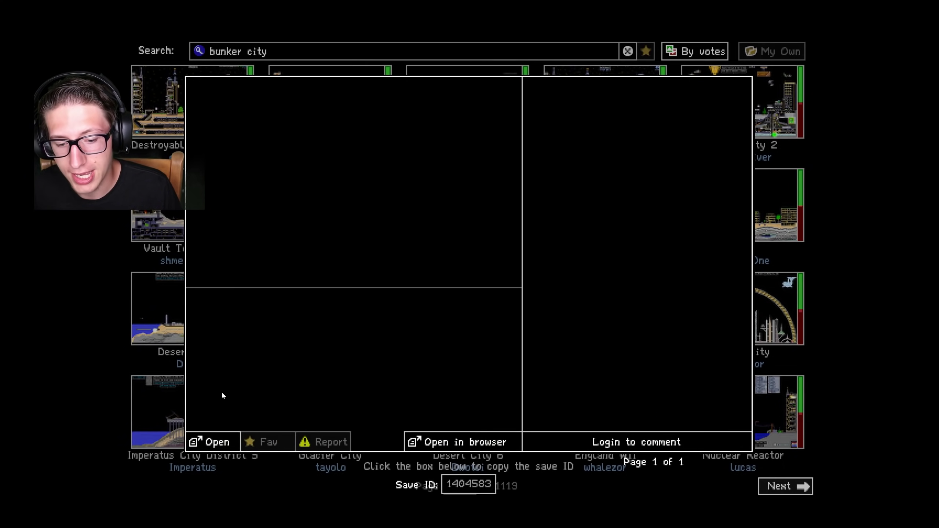
pyautogui.click(211, 443)
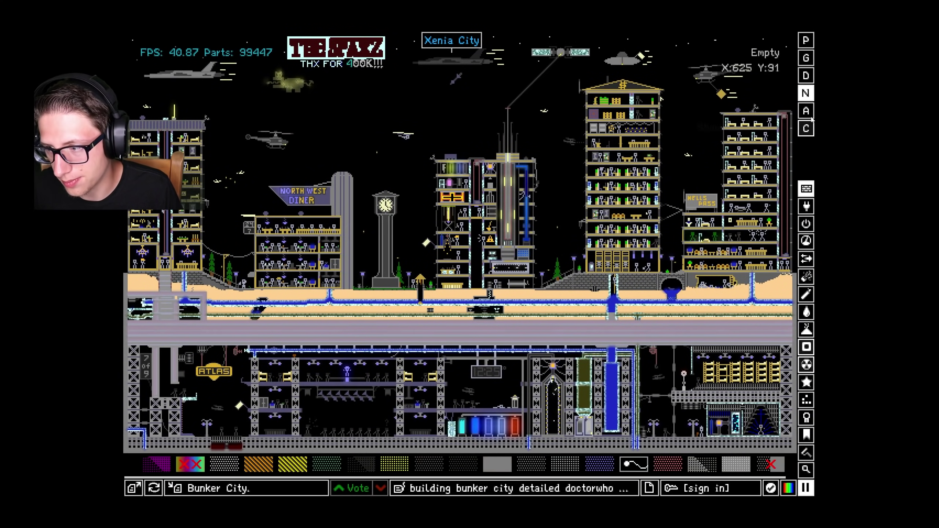
# Drop Unnutrium from the Radioactive category atop Bunker City's leftmost tower
pyautogui.click(805, 76)
pyautogui.click(805, 365)
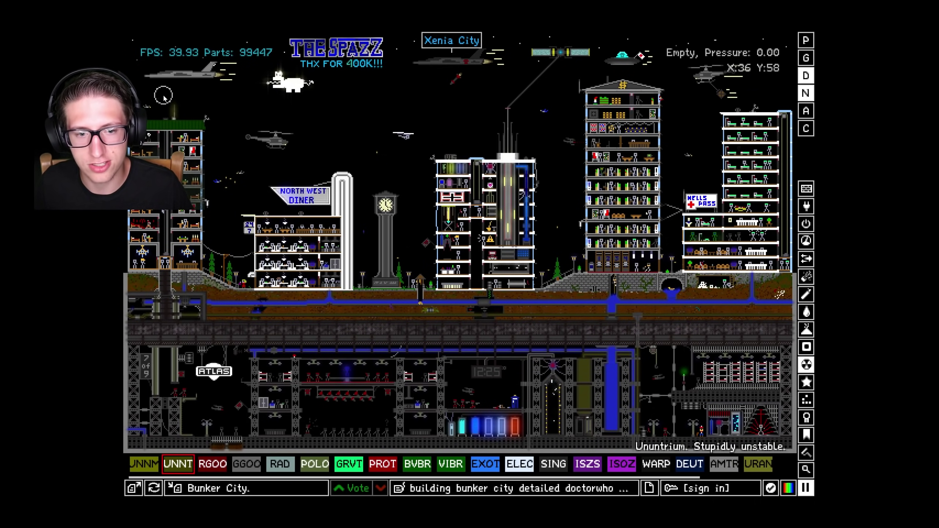
pyautogui.scroll(1, 164, 96)
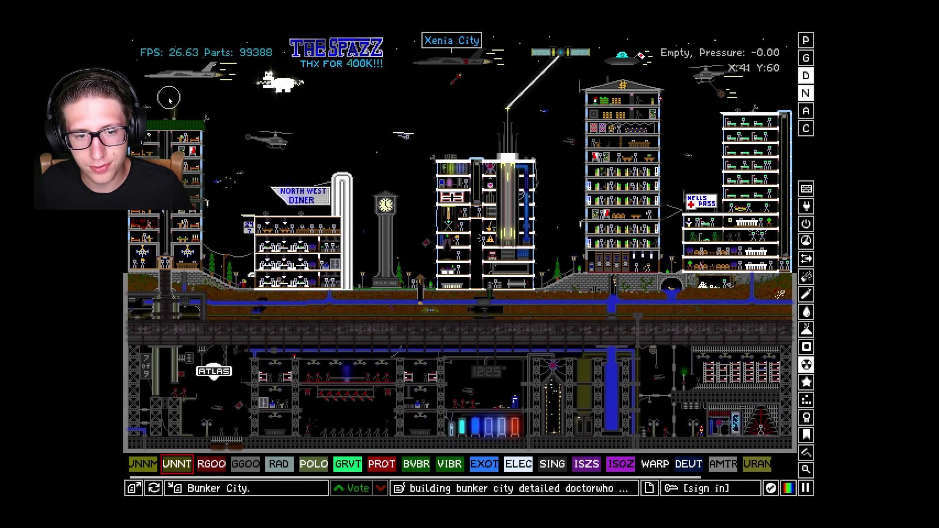
pyautogui.click(169, 98)
pyautogui.scroll(-1, 440, 464)
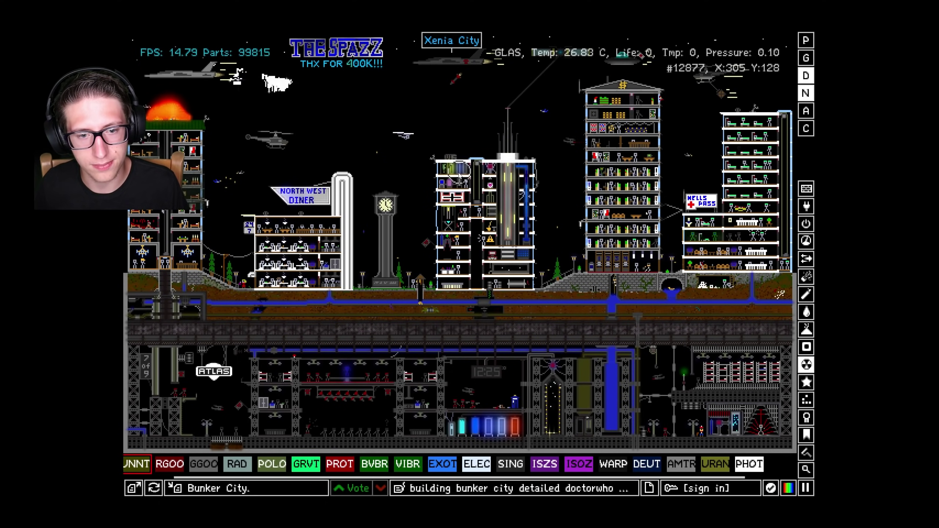
pyautogui.scroll(1, 440, 463)
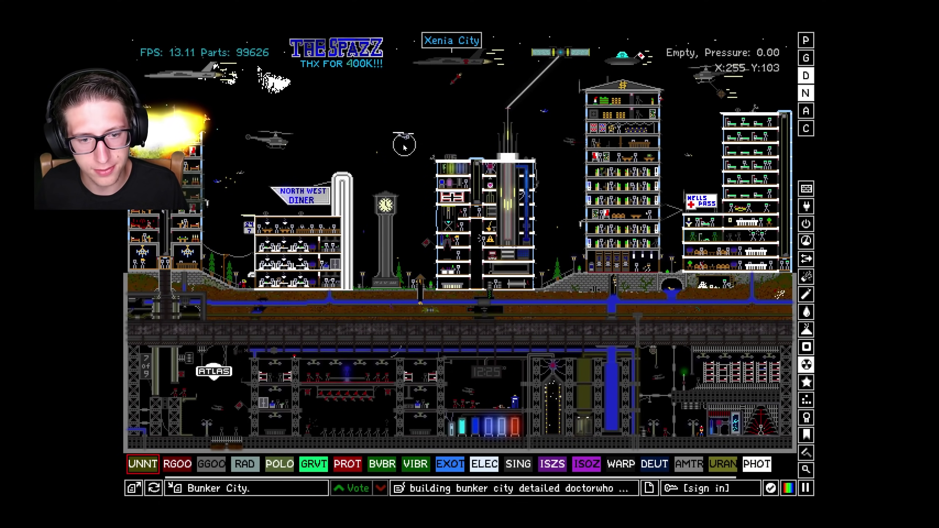
pyautogui.scroll(1, 404, 142)
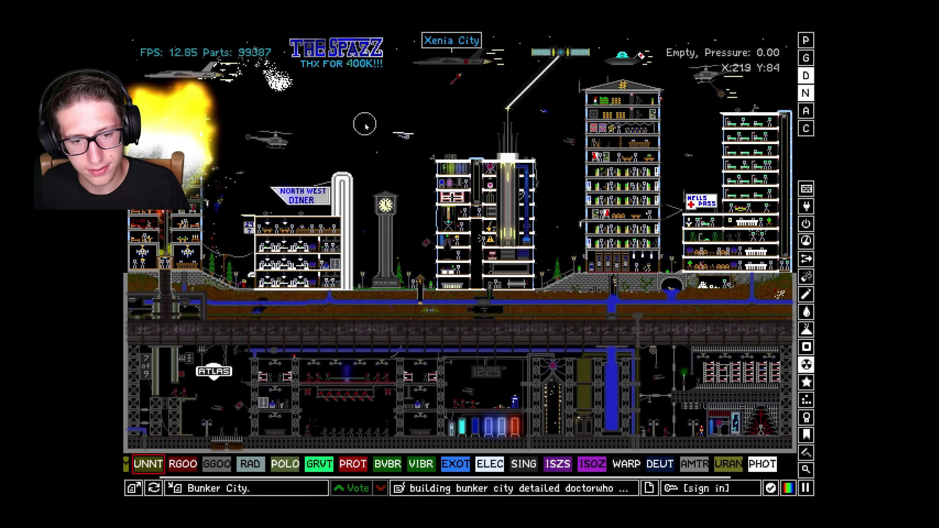
pyautogui.scroll(1, 365, 125)
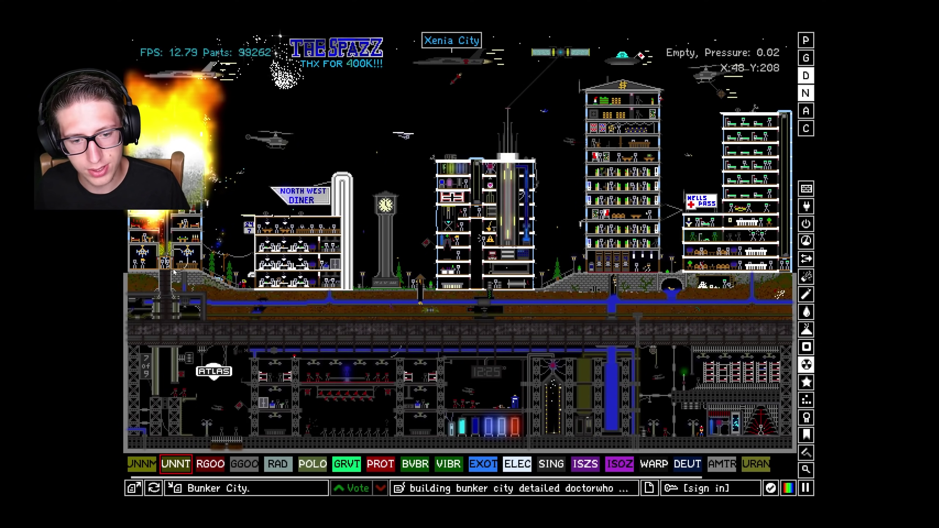
pyautogui.scroll(1, 183, 279)
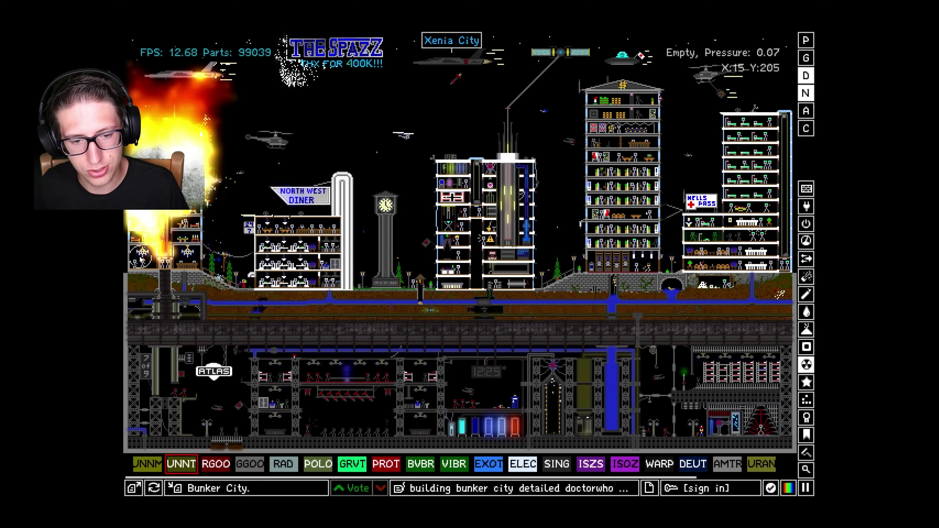
pyautogui.scroll(-1, 294, 330)
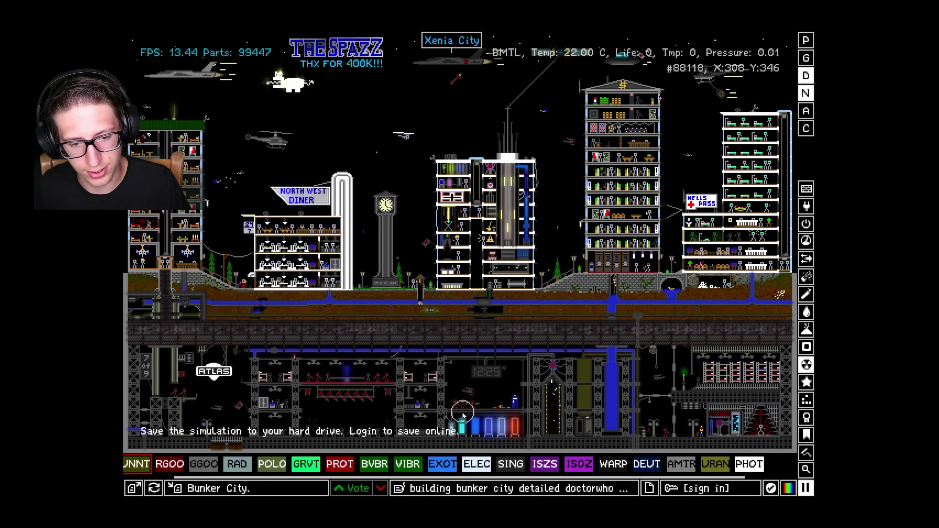
pyautogui.scroll(-1, 462, 410)
# Set the simulation Edge Mode to Solid and confirm the options
pyautogui.click(771, 488)
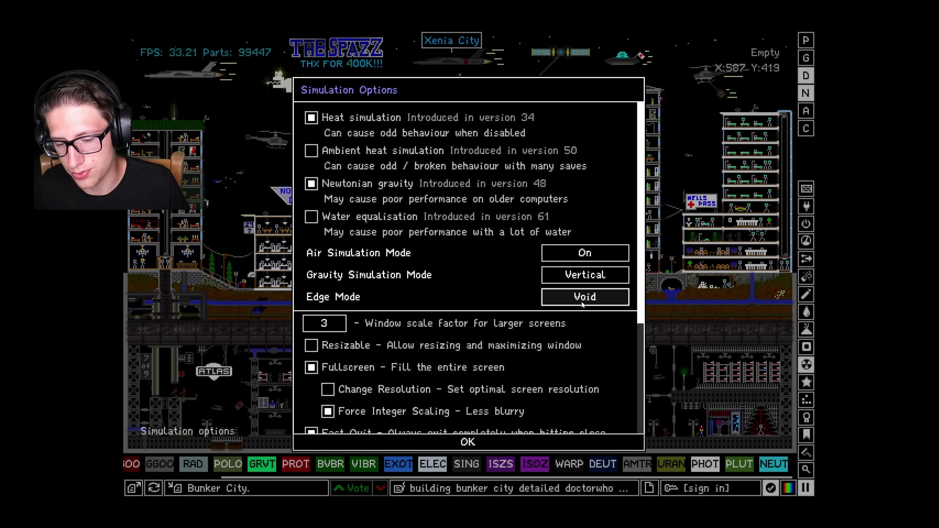
pyautogui.click(585, 297)
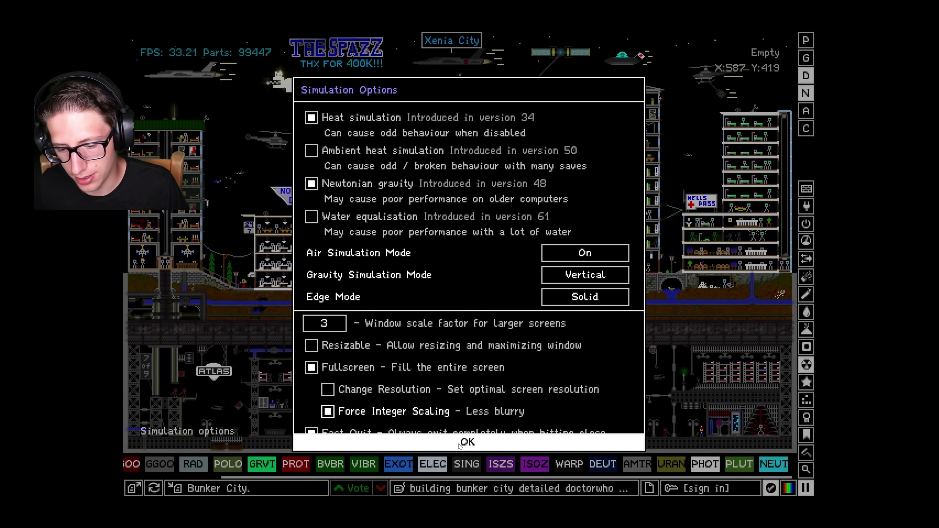
pyautogui.click(468, 442)
# Drop Unnutrium on the left tower again and briefly view it in heat mode
pyautogui.click(164, 110)
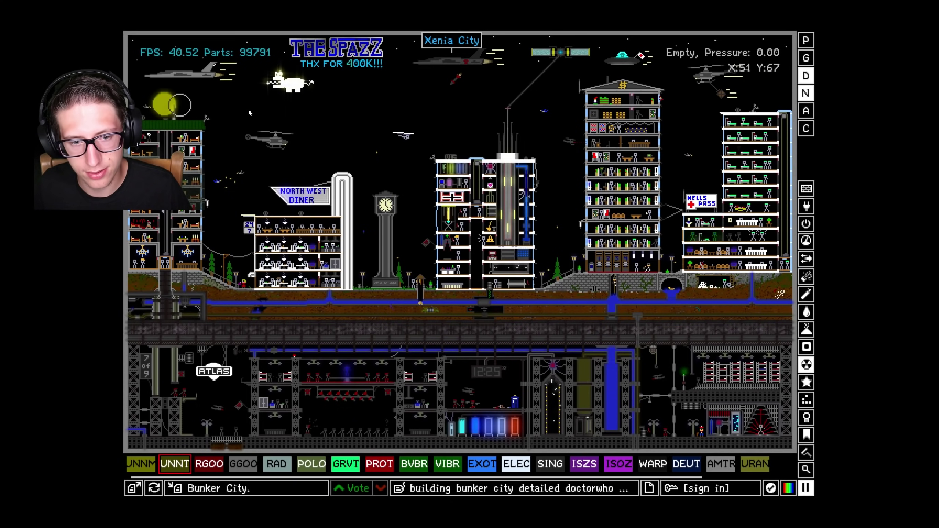
pyautogui.scroll(-1, 294, 102)
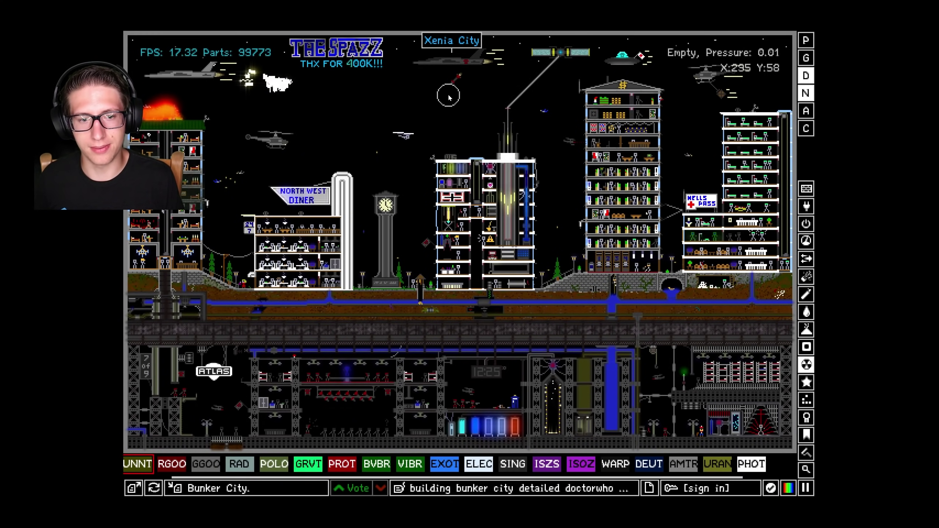
pyautogui.scroll(1, 367, 132)
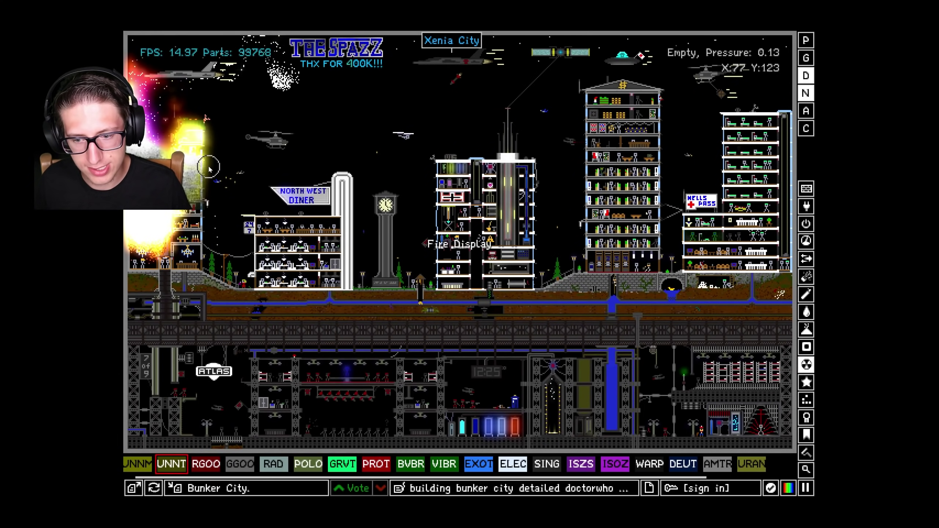
pyautogui.press('6')
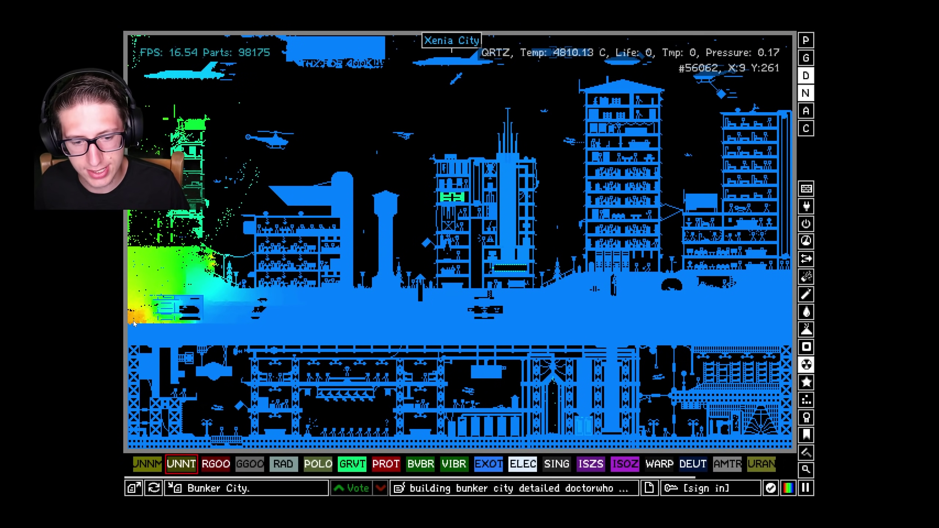
pyautogui.press('8')
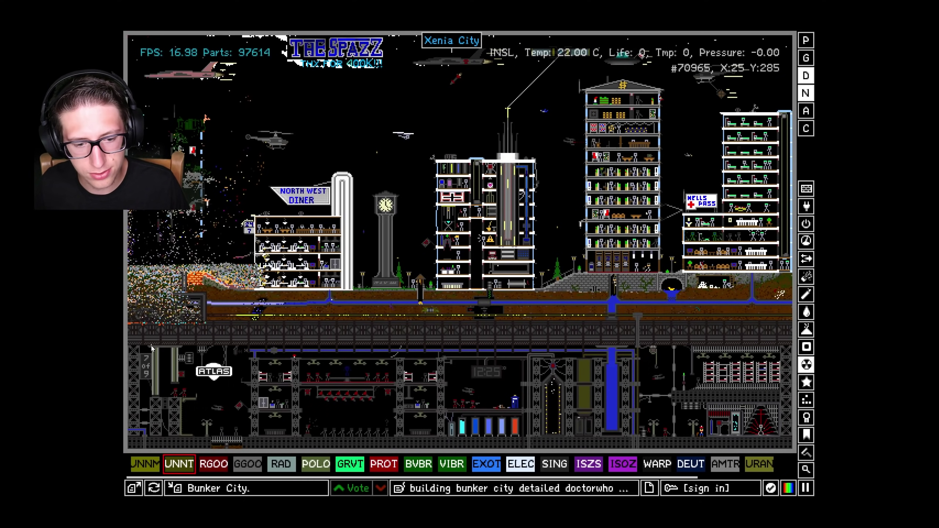
# Cycle through display modes, including the heat gradient view, ending on the fancy display
pyautogui.press('4')
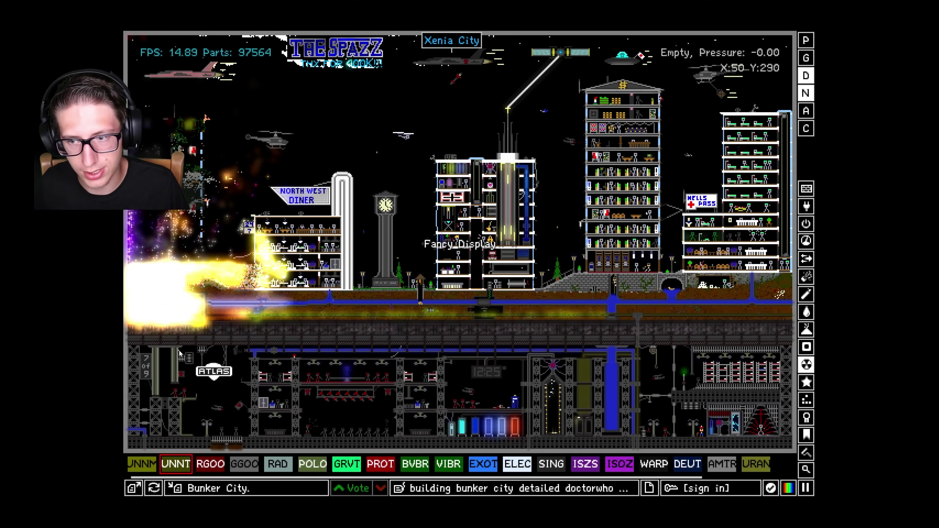
pyautogui.press('8')
pyautogui.press('9')
pyautogui.press('4')
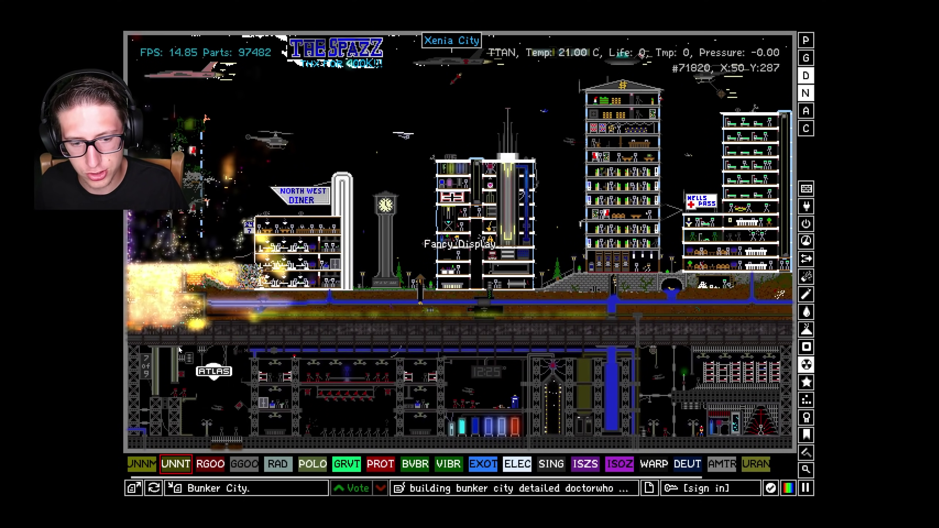
pyautogui.press('6')
pyautogui.press('7')
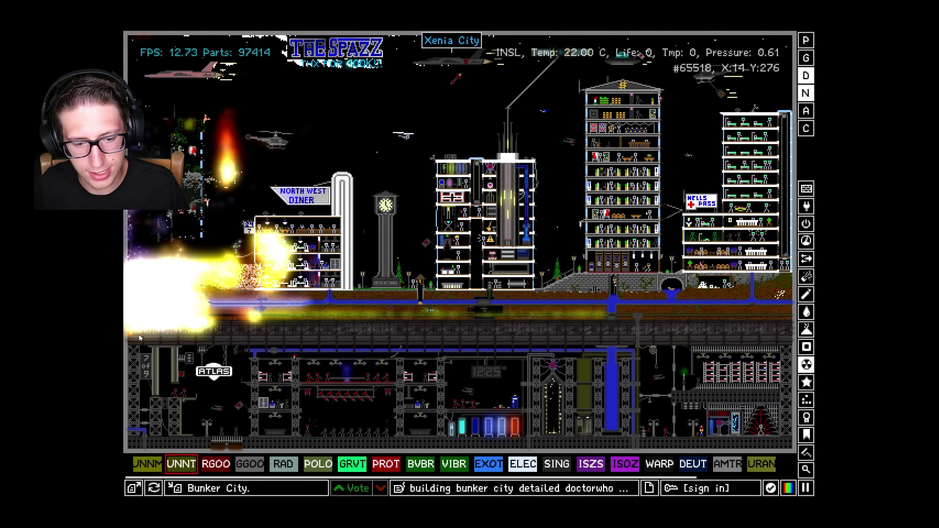
pyautogui.scroll(-1, 184, 463)
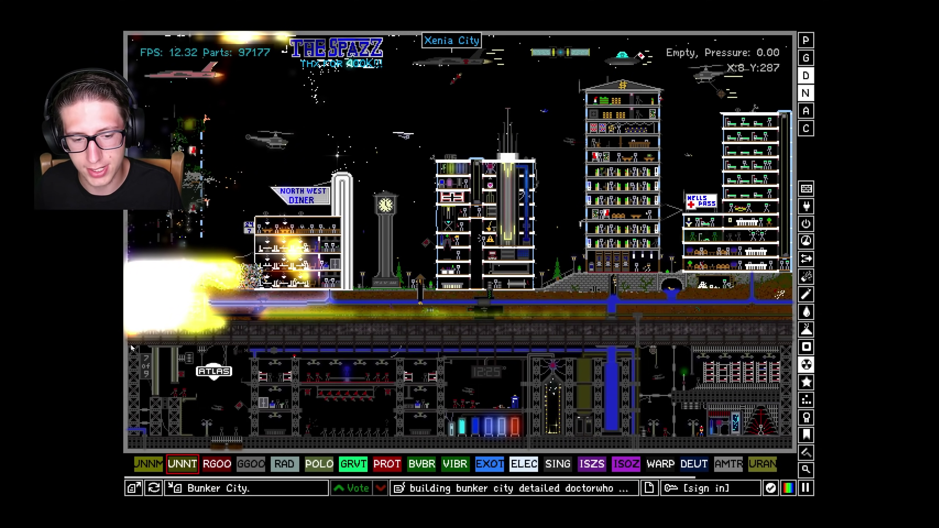
# Inspect the bottom-left blast area's heat in a magnified zoom window
pyautogui.press('z')
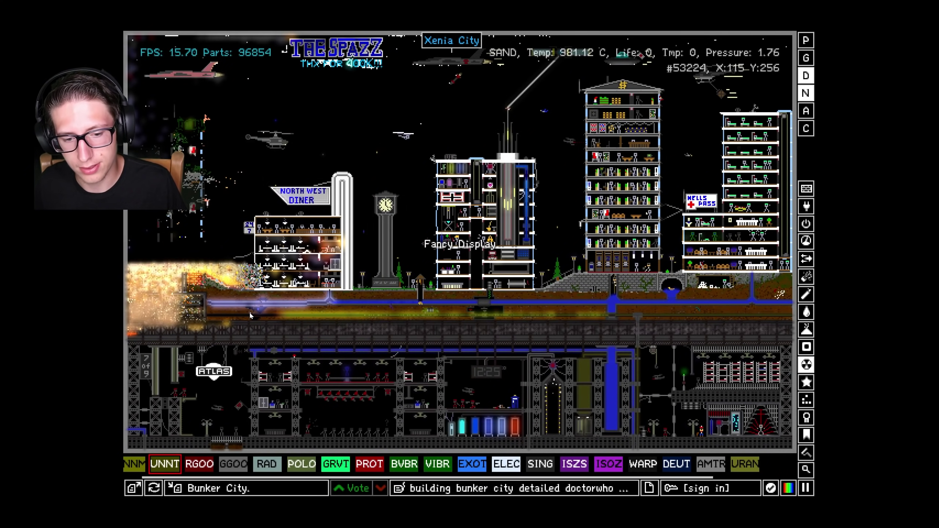
pyautogui.press('6')
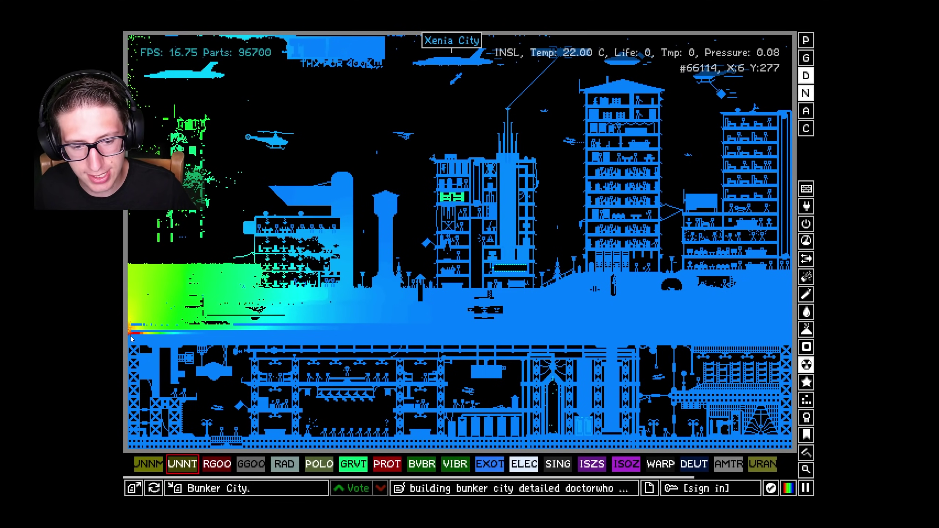
pyautogui.press('z')
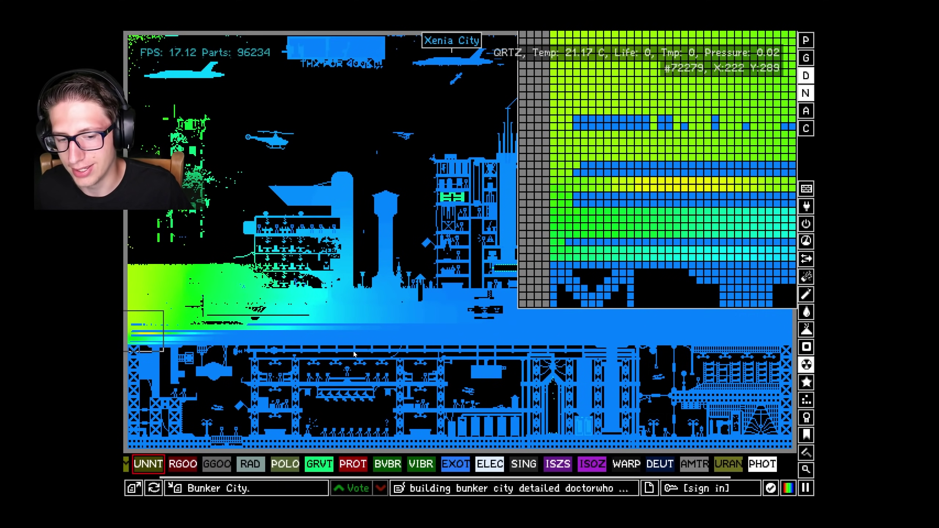
# Re-aim the magnified zoom inset onto the bunker wall for a close look
pyautogui.press('z')
pyautogui.press('z')
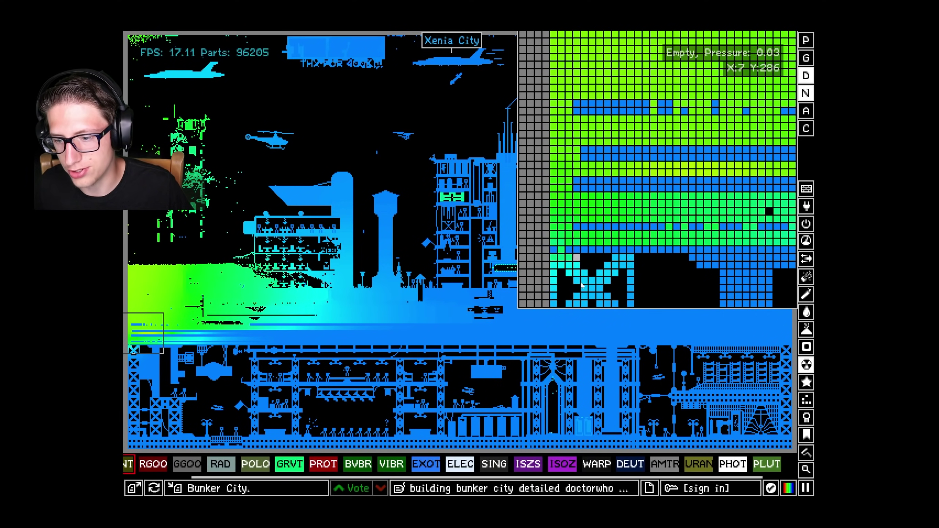
pyautogui.press('z')
pyautogui.press('z')
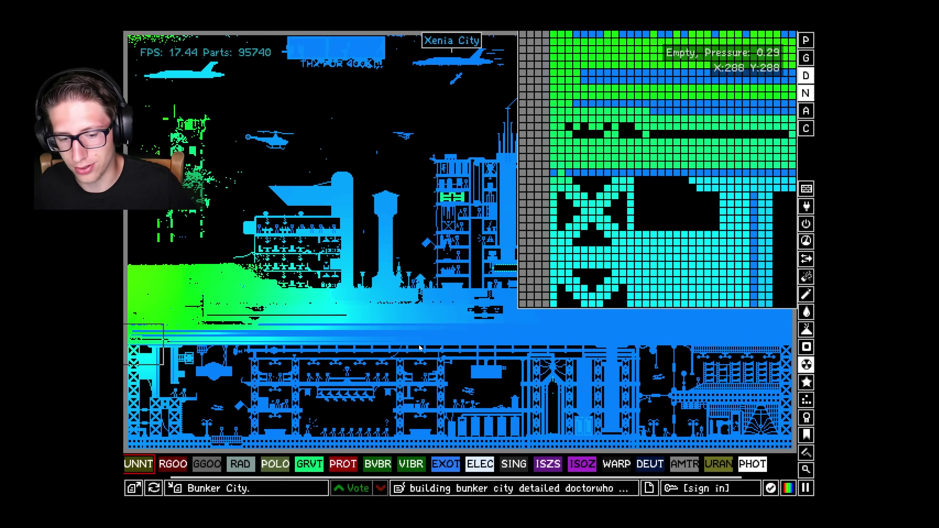
# Leave Heat Display and cycle through the render modes
pyautogui.press('8')
pyautogui.press('0')
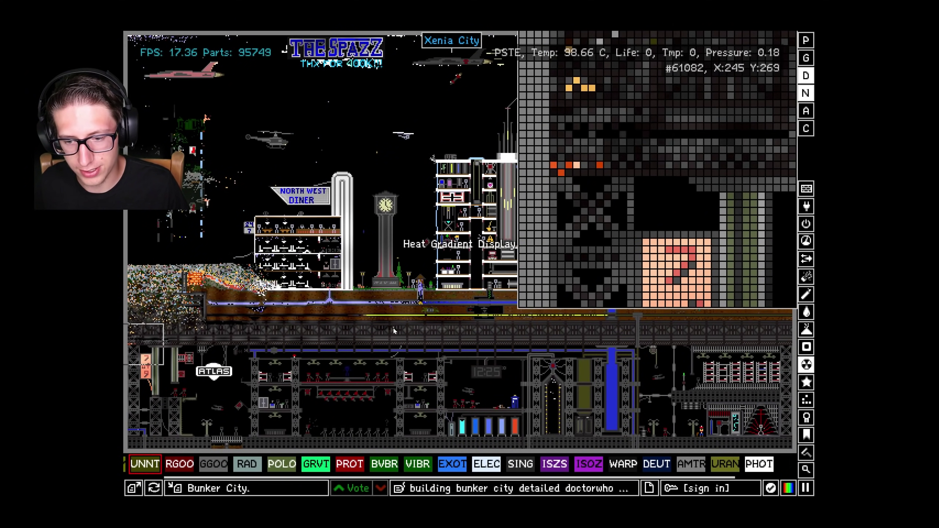
pyautogui.press('7')
pyautogui.press('7')
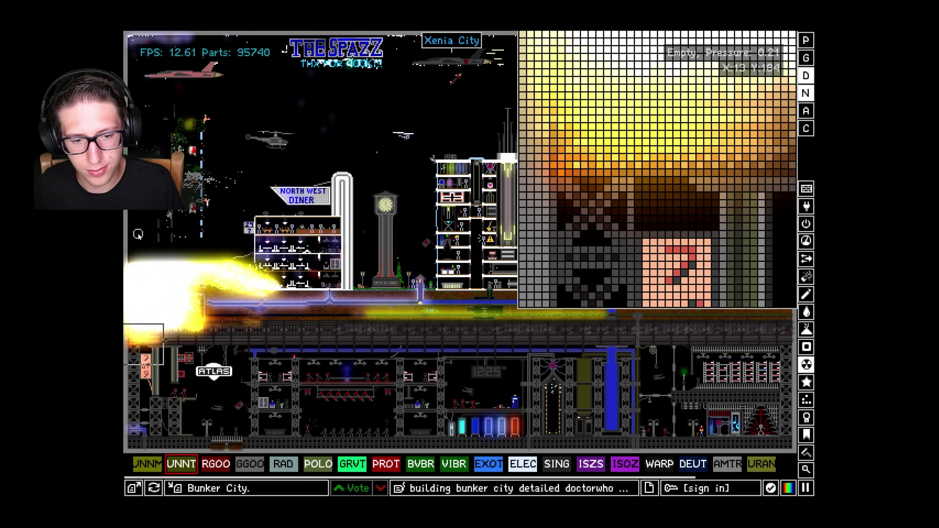
pyautogui.scroll(-2, 441, 464)
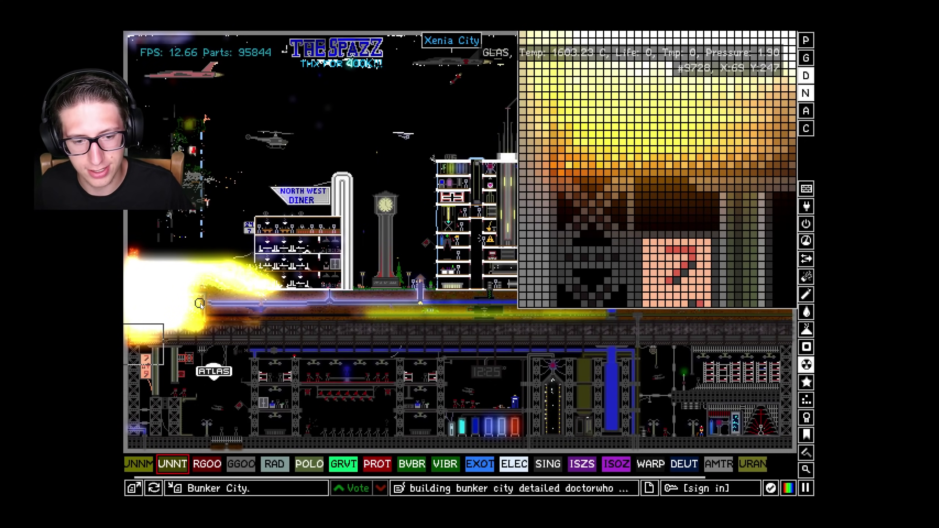
# Compare the left-edge blast in Heat and normal views, ending on normal rendering
pyautogui.press('6')
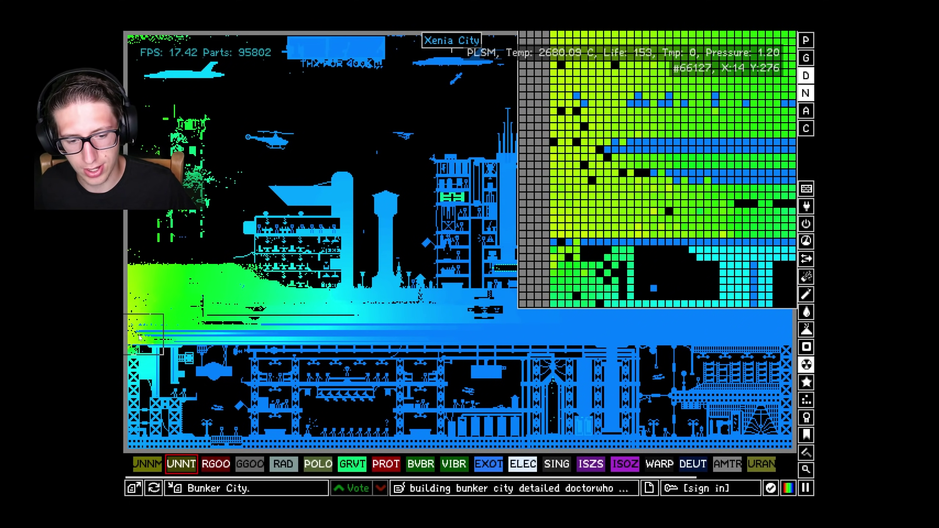
pyautogui.press('4')
pyautogui.press('6')
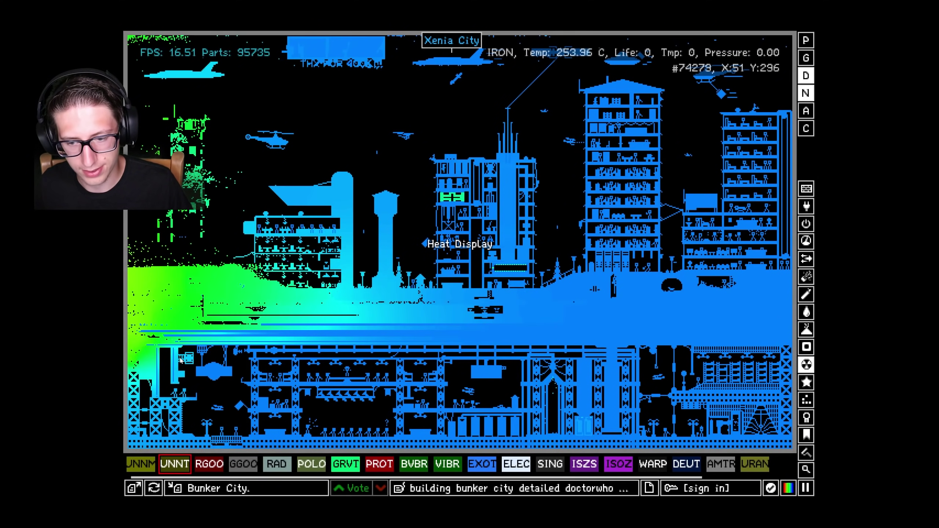
pyautogui.press('7')
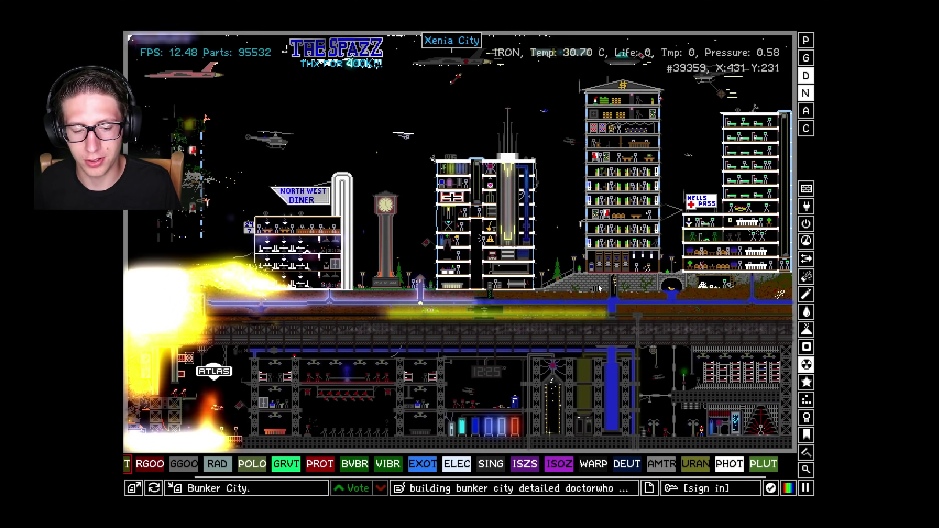
# Reload the intact city, then place and undo a large titanium disc
pyautogui.click(153, 488)
pyautogui.scroll(-4, 210, 465)
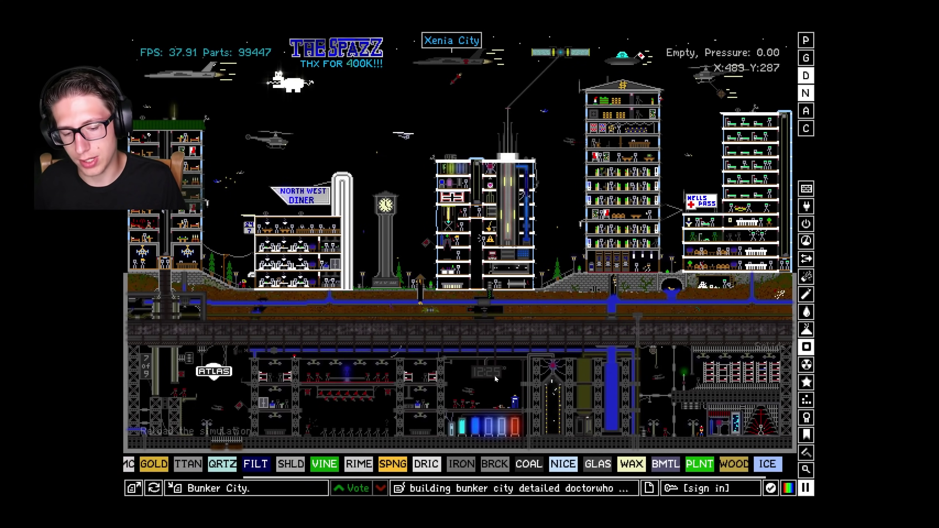
pyautogui.scroll(-4, 294, 465)
pyautogui.scroll(-3, 367, 465)
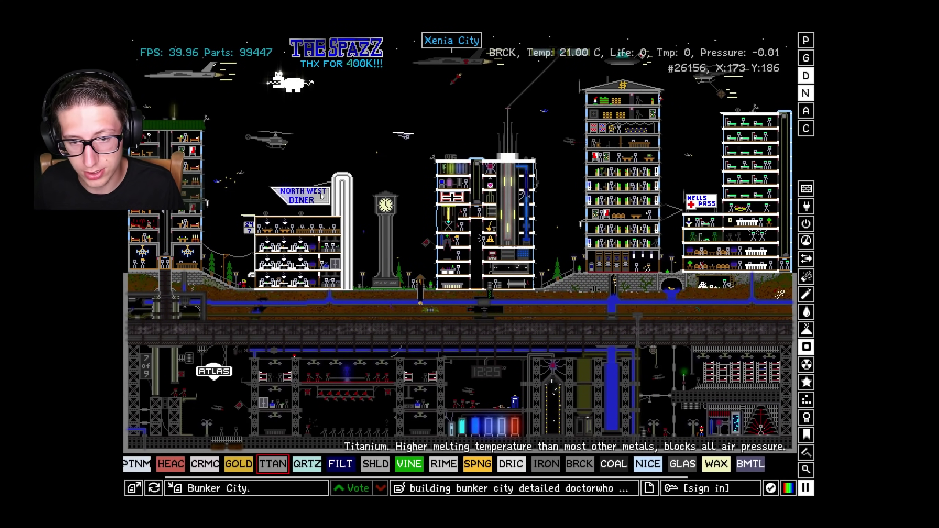
pyautogui.scroll(4, 331, 120)
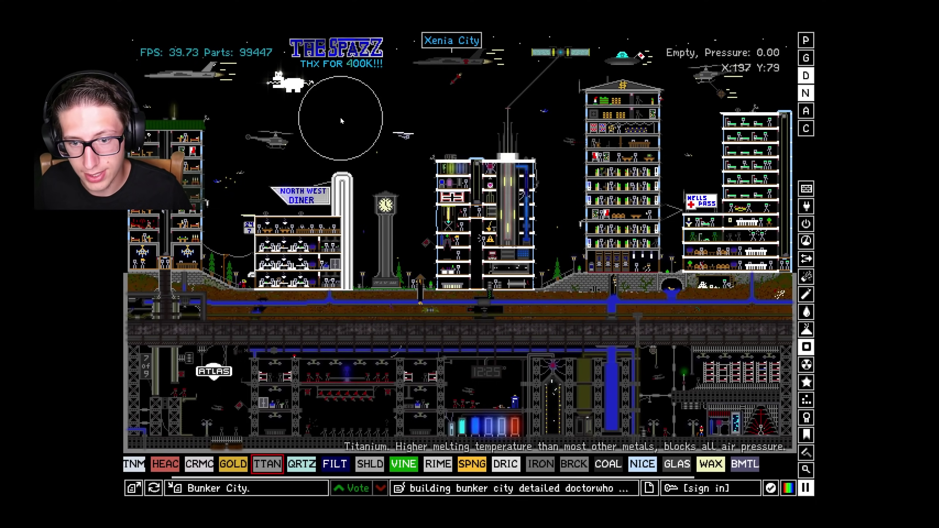
pyautogui.click(341, 120)
pyautogui.scroll(-4, 340, 117)
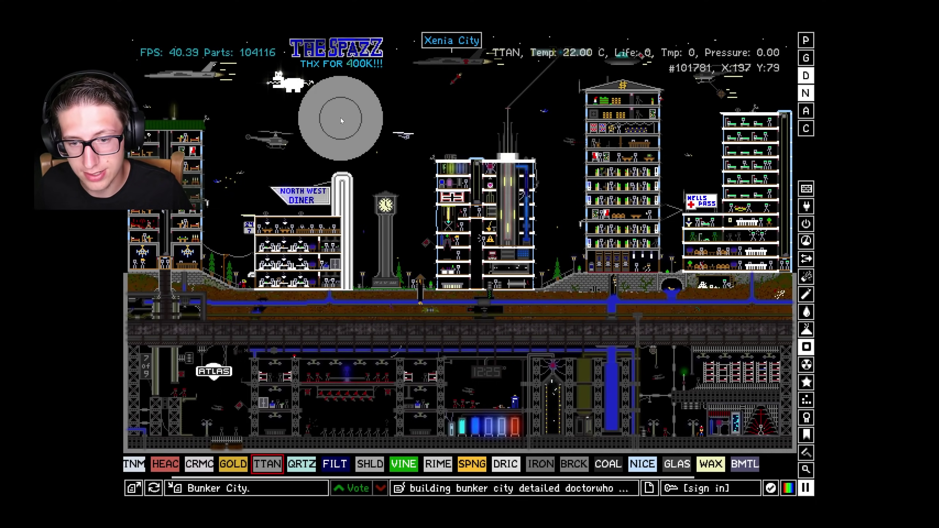
pyautogui.hotkey('ctrl', 'z')
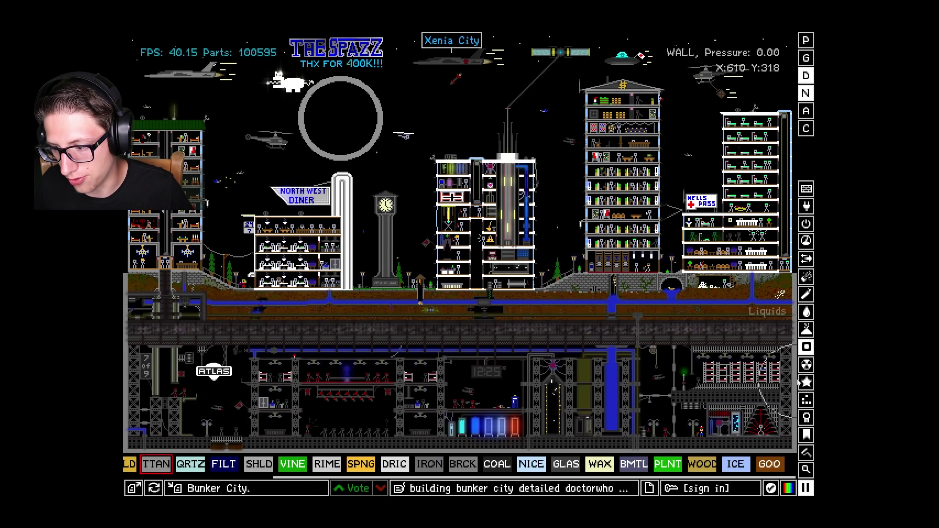
pyautogui.scroll(2, 440, 463)
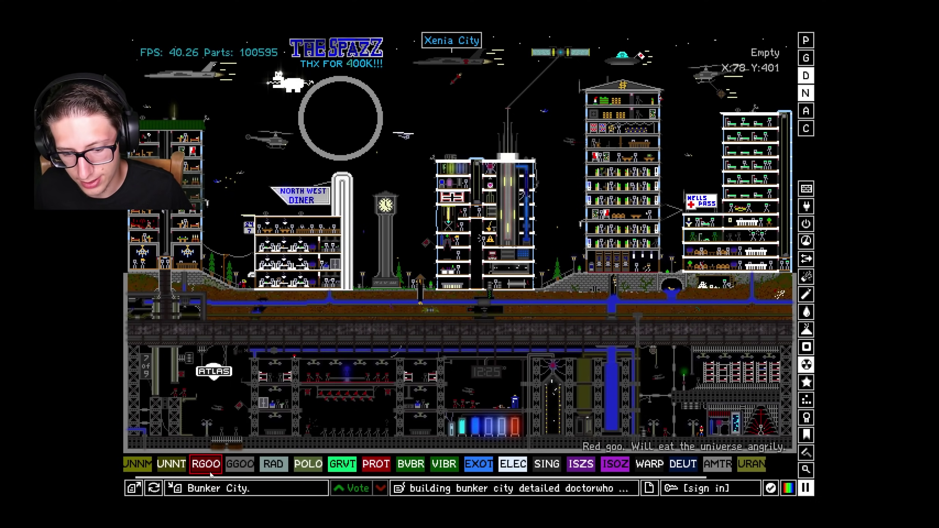
# Layer UNNT, plutonium and a neutron core into a sphere above the diner
pyautogui.click(339, 117)
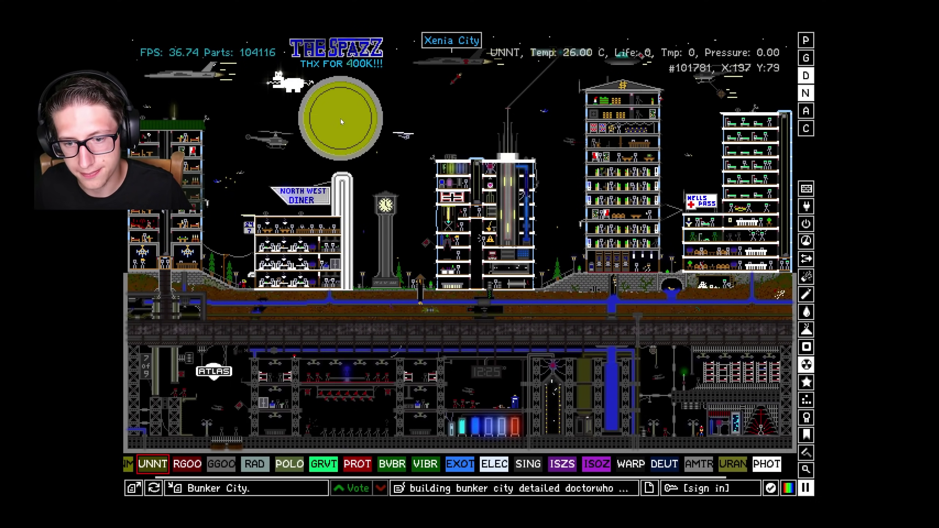
pyautogui.scroll(-2, 441, 463)
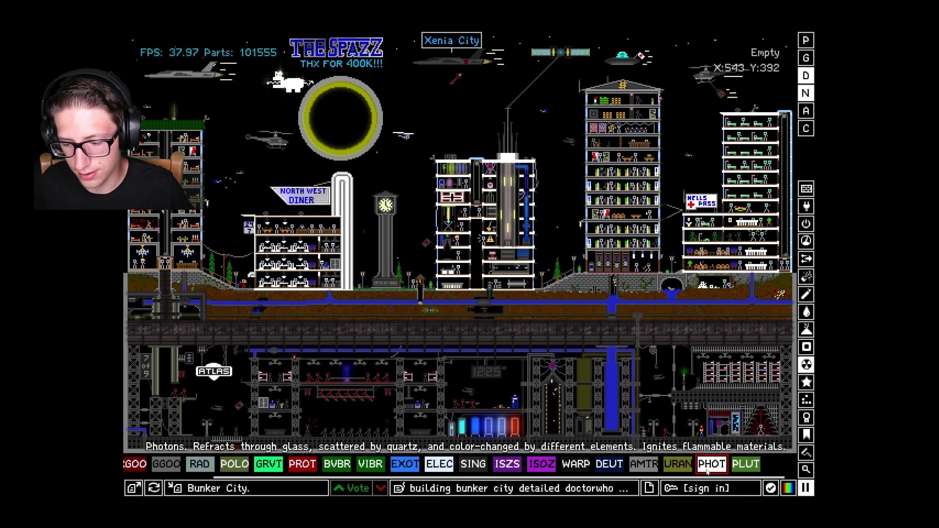
pyautogui.scroll(2, 739, 468)
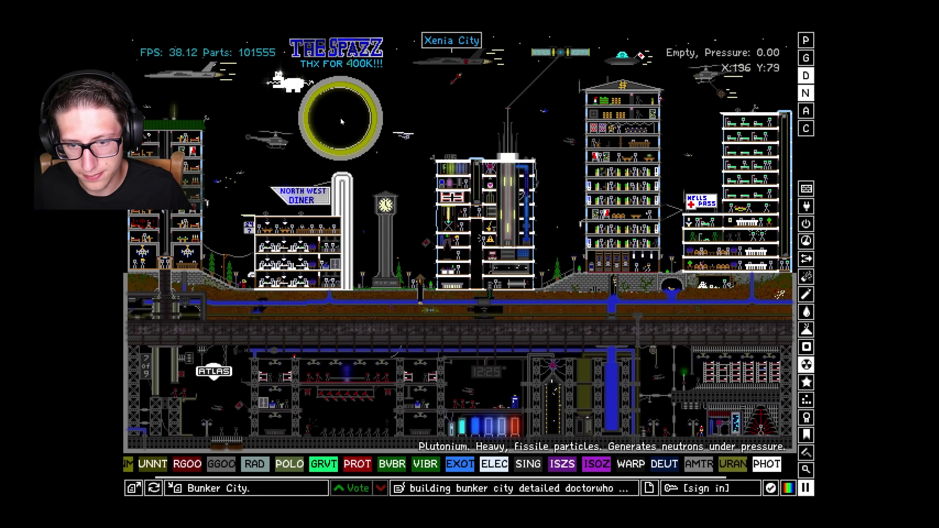
pyautogui.click(340, 117)
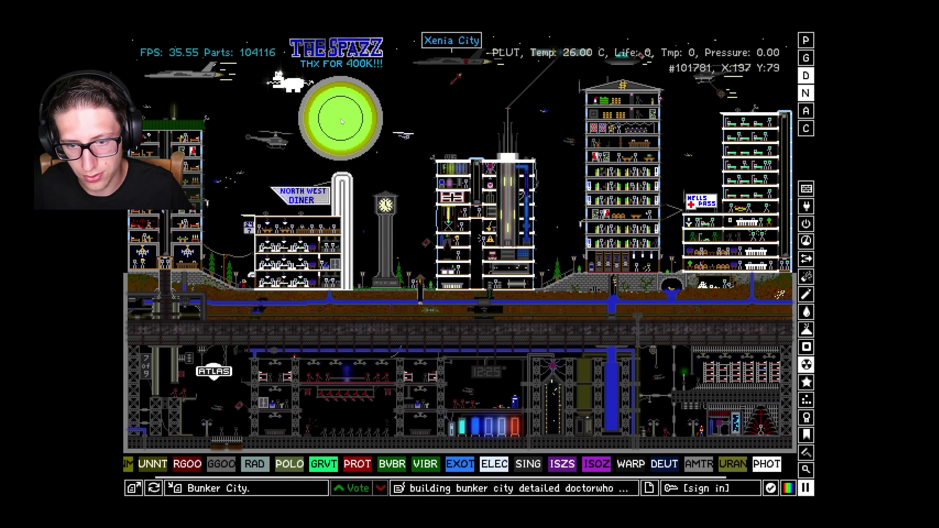
pyautogui.scroll(-2, 342, 119)
pyautogui.scroll(2, 341, 118)
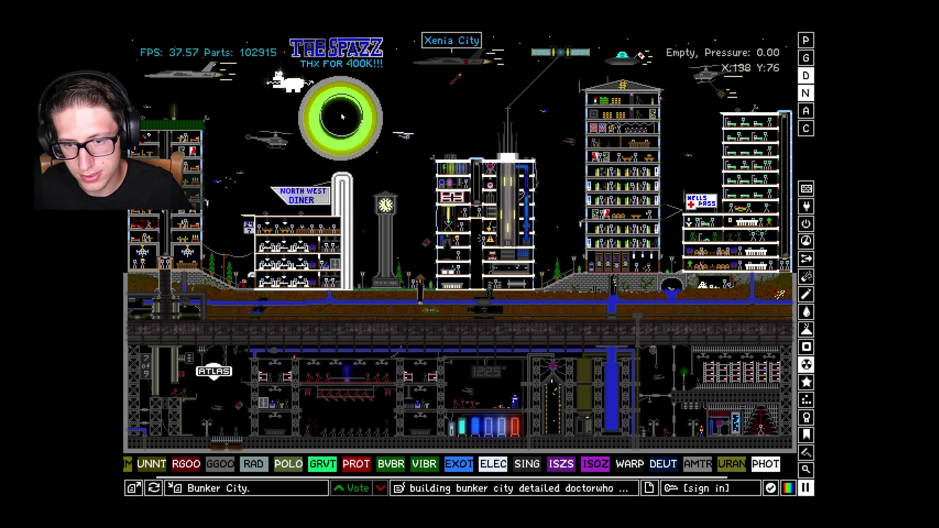
pyautogui.click(343, 121)
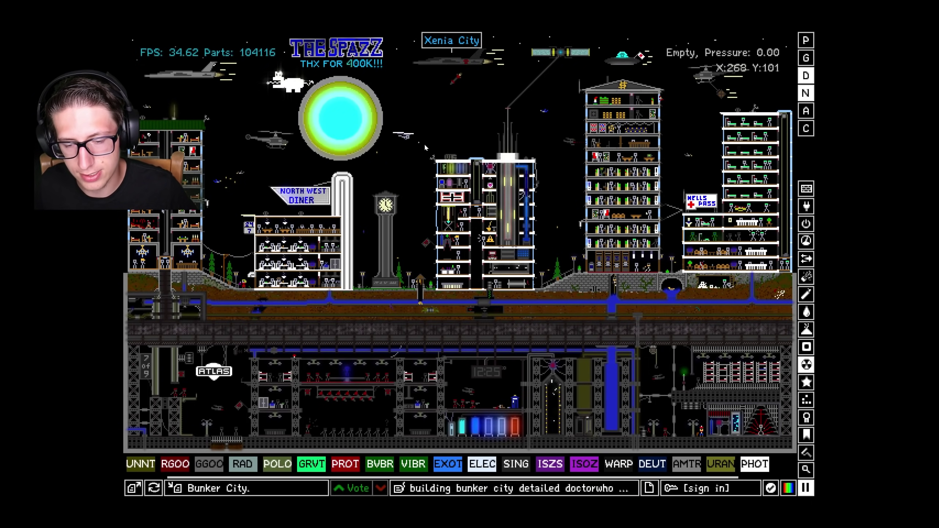
# Unpause to detonate the bomb, watching it in Heat and Persistent displays
pyautogui.press('space')
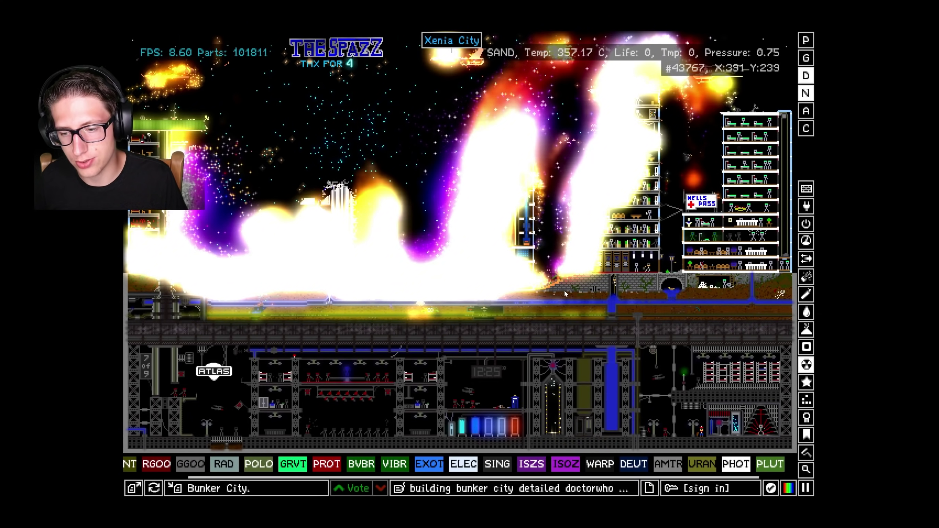
pyautogui.press('6')
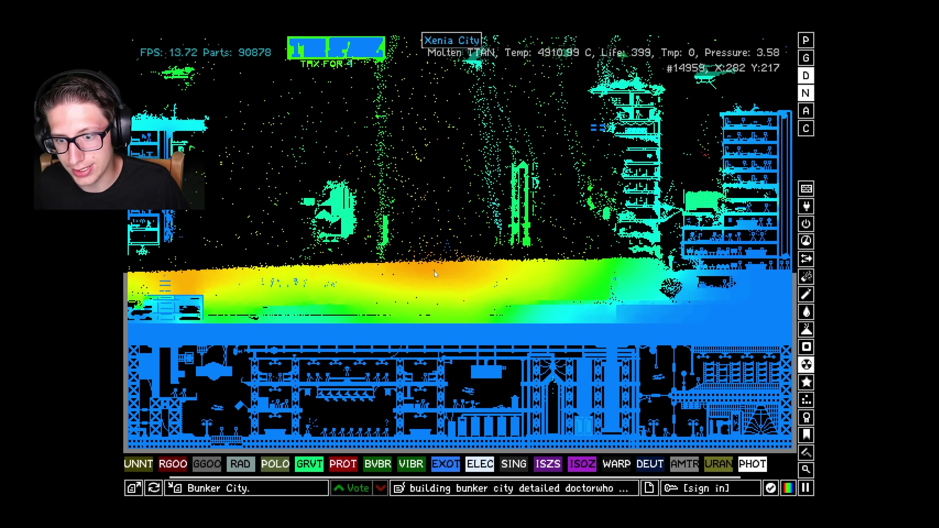
pyautogui.press('7')
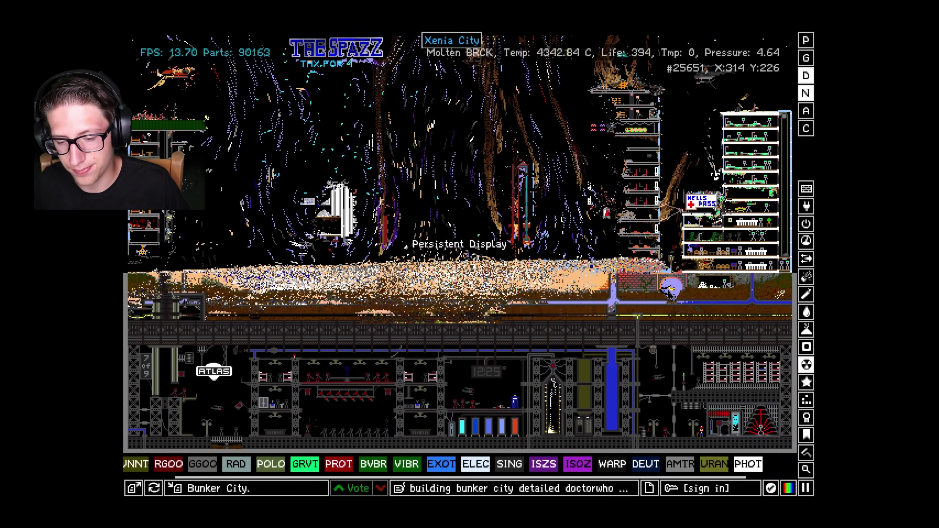
pyautogui.press('6')
pyautogui.press('3')
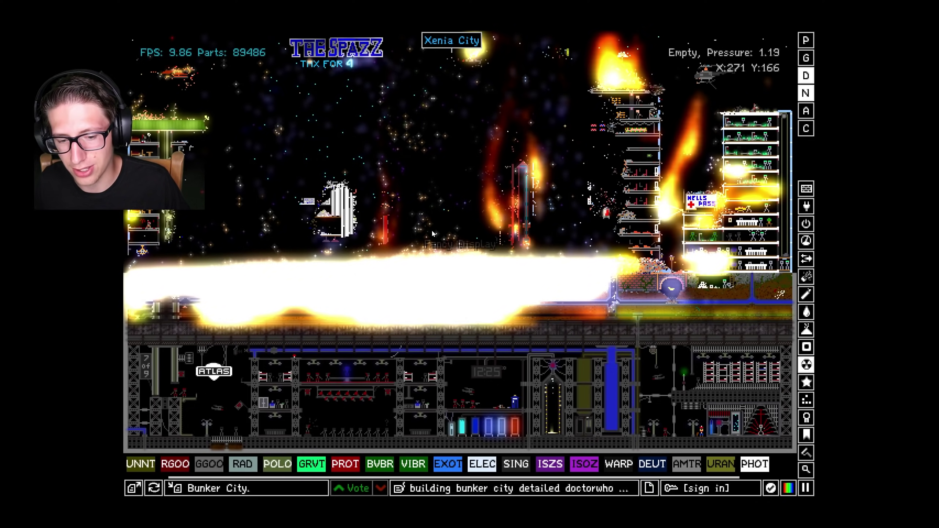
# Inspect the wreckage in Heat and Fire views, then return to normal rendering
pyautogui.press('6')
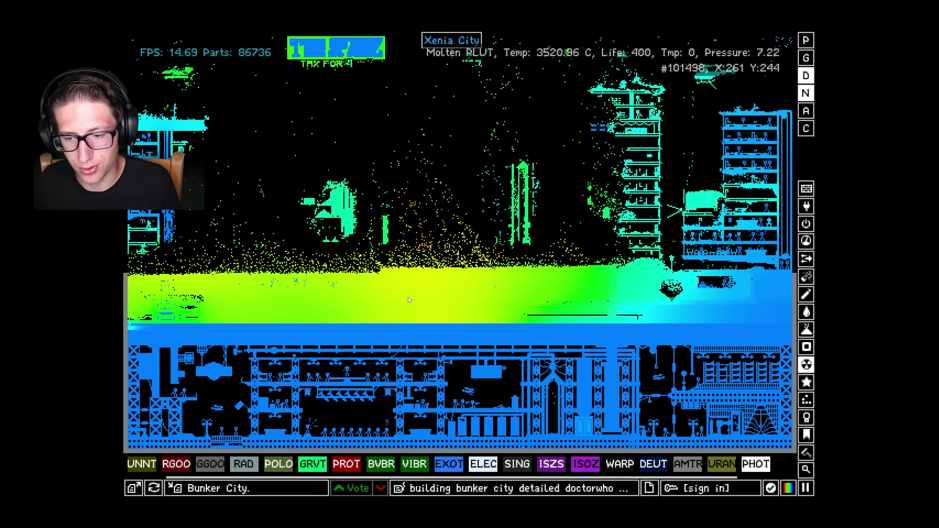
pyautogui.press('4')
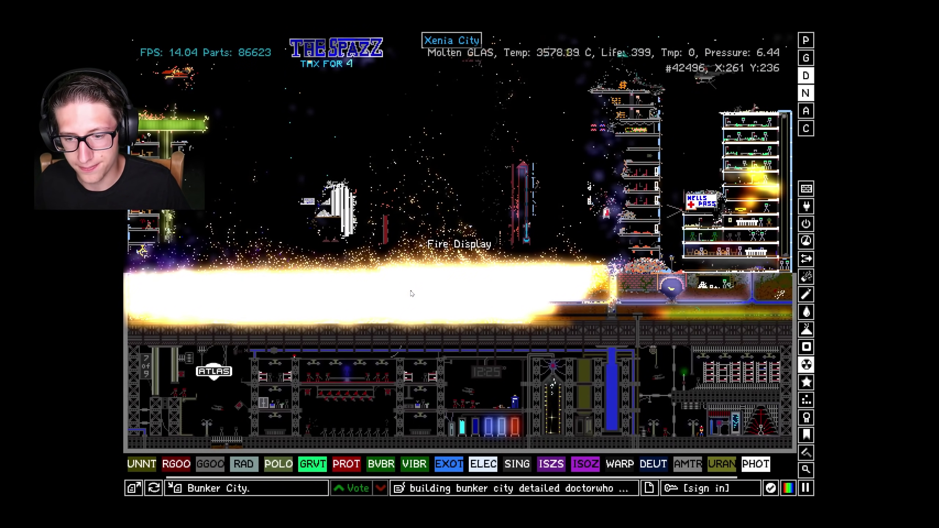
pyautogui.press('3')
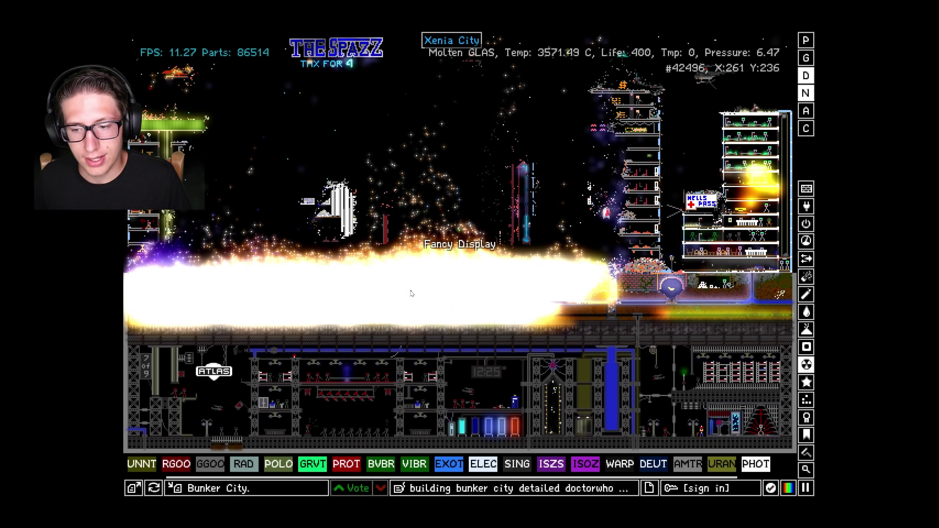